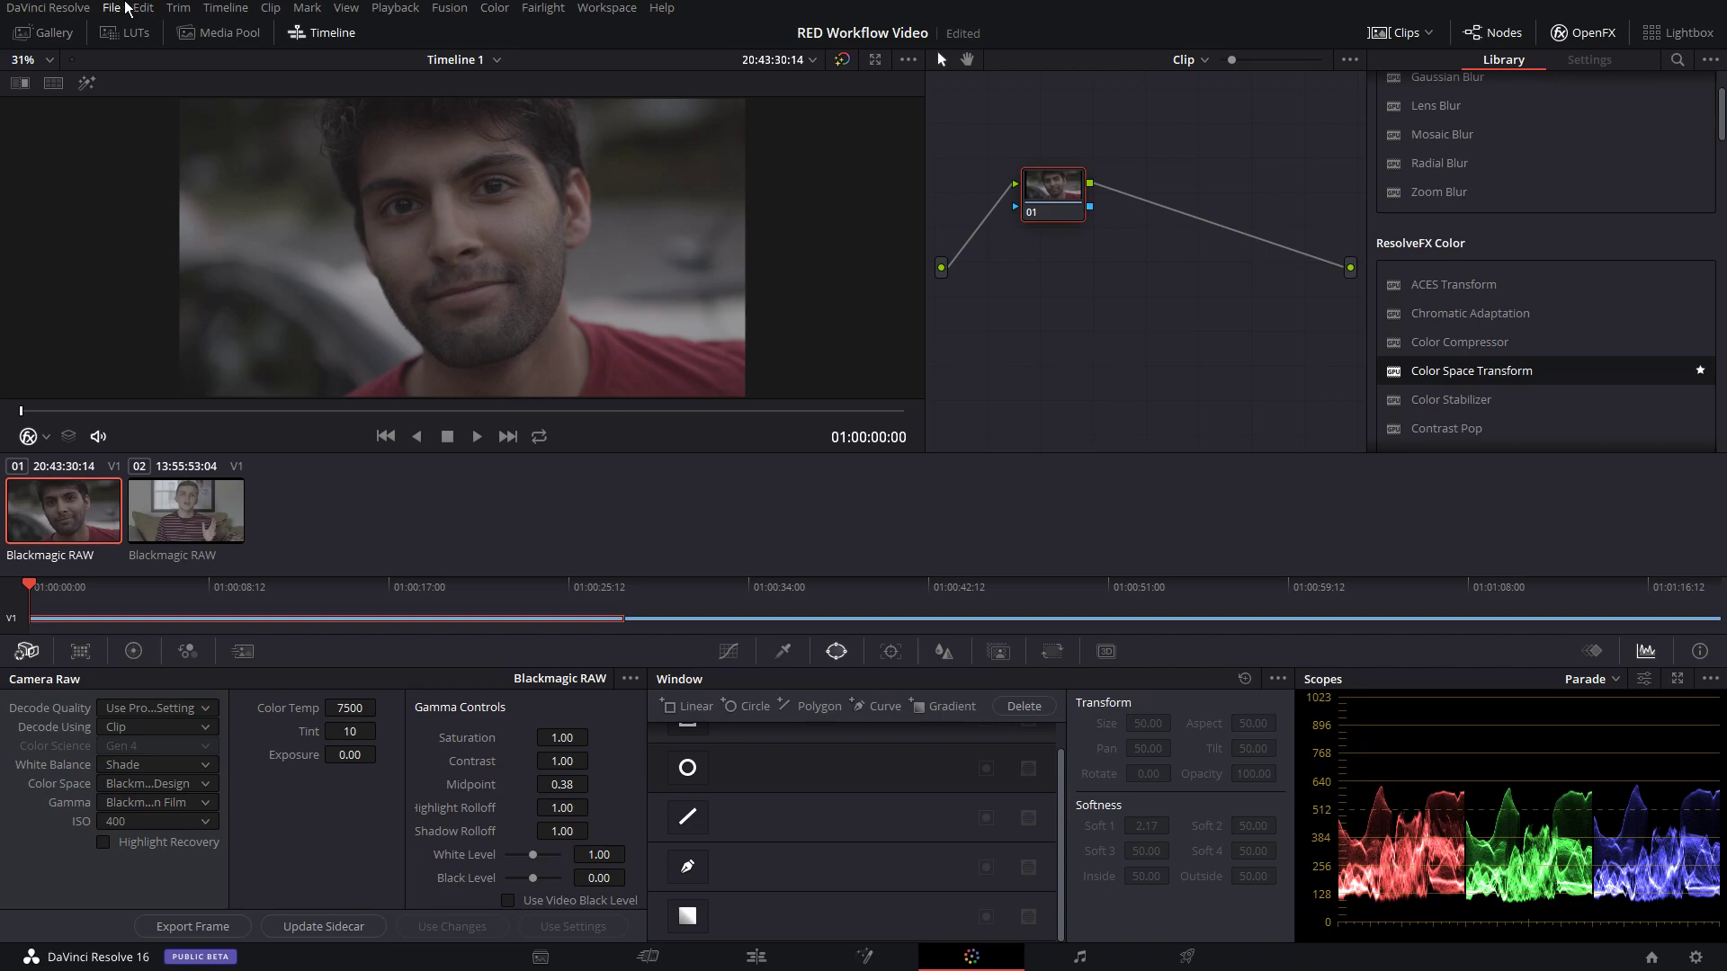
Preview the second Blackmagic RAW clip, then return to clip 01, the close-up portrait.
click(147, 513)
click(97, 511)
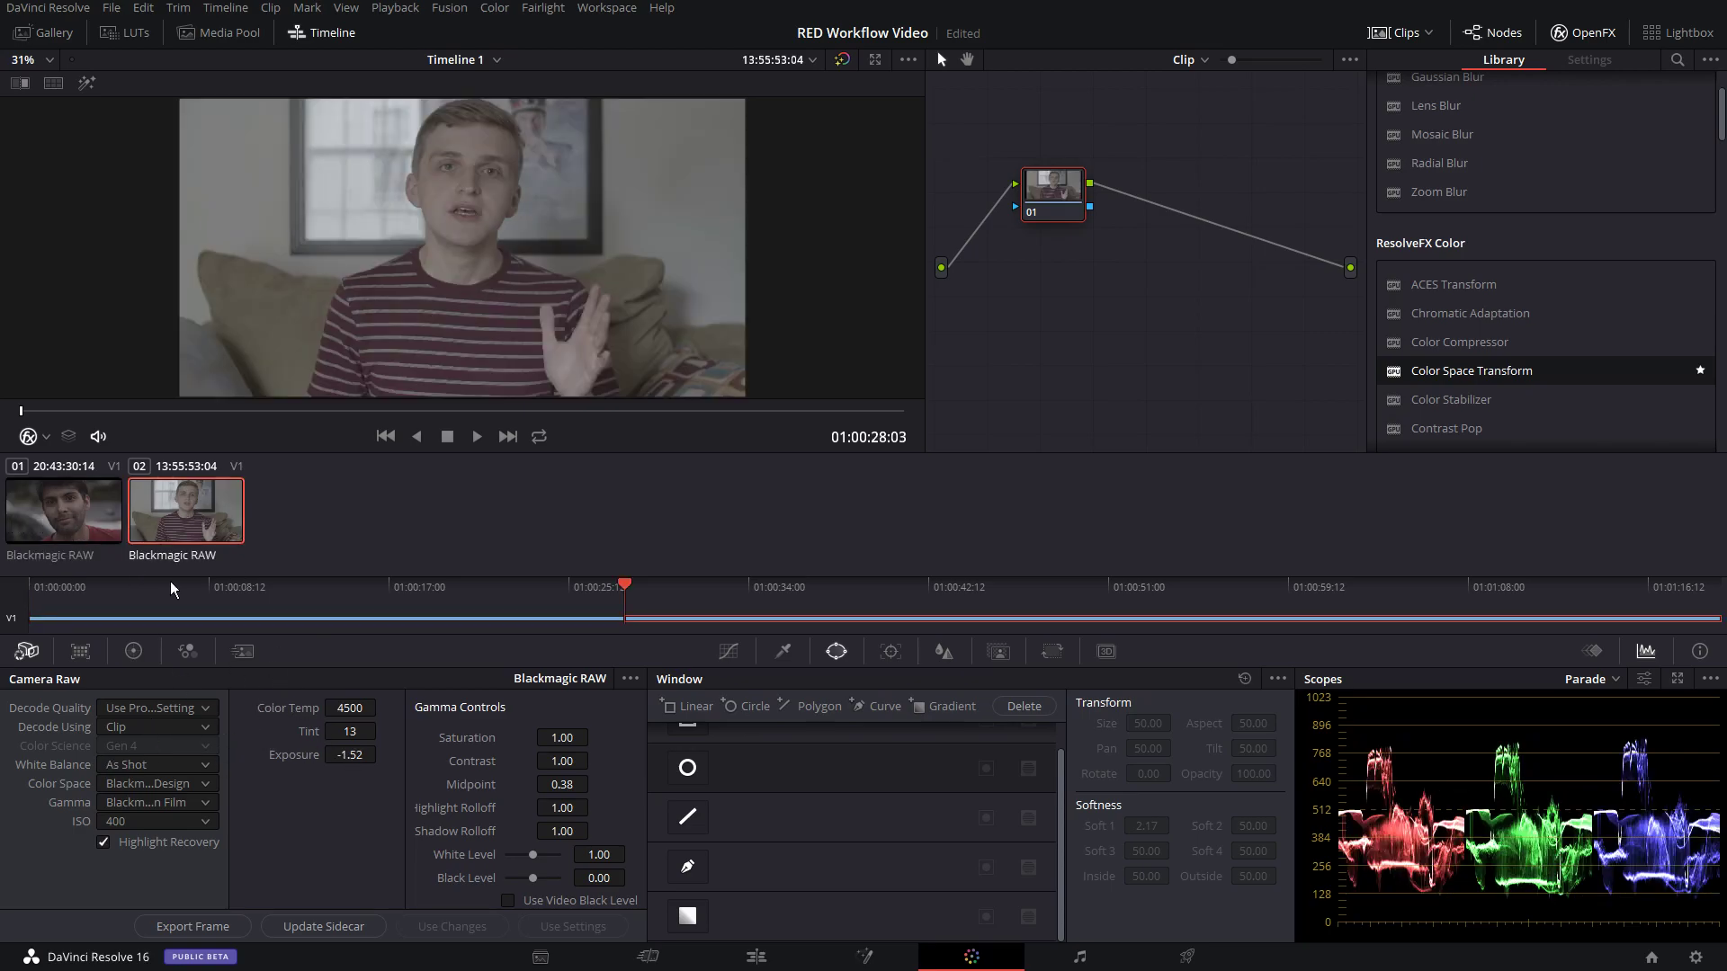
click(57, 504)
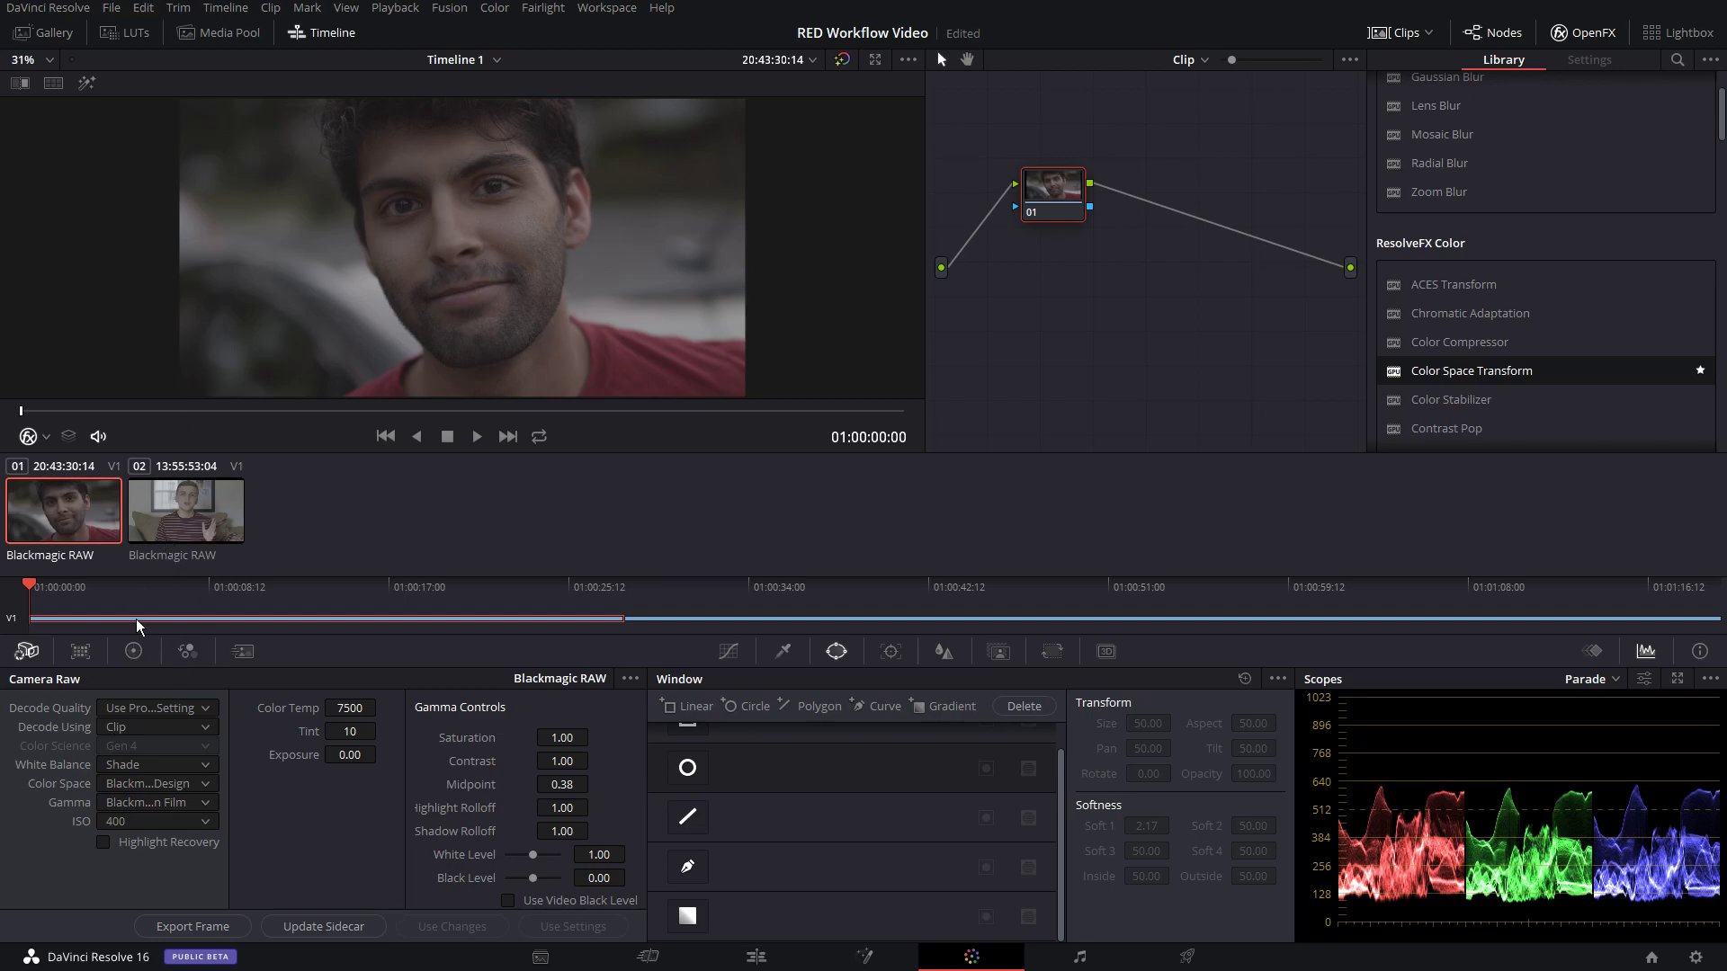
Set the project's color science to DaVinci YRGB Color Managed in Project Settings.
click(113, 7)
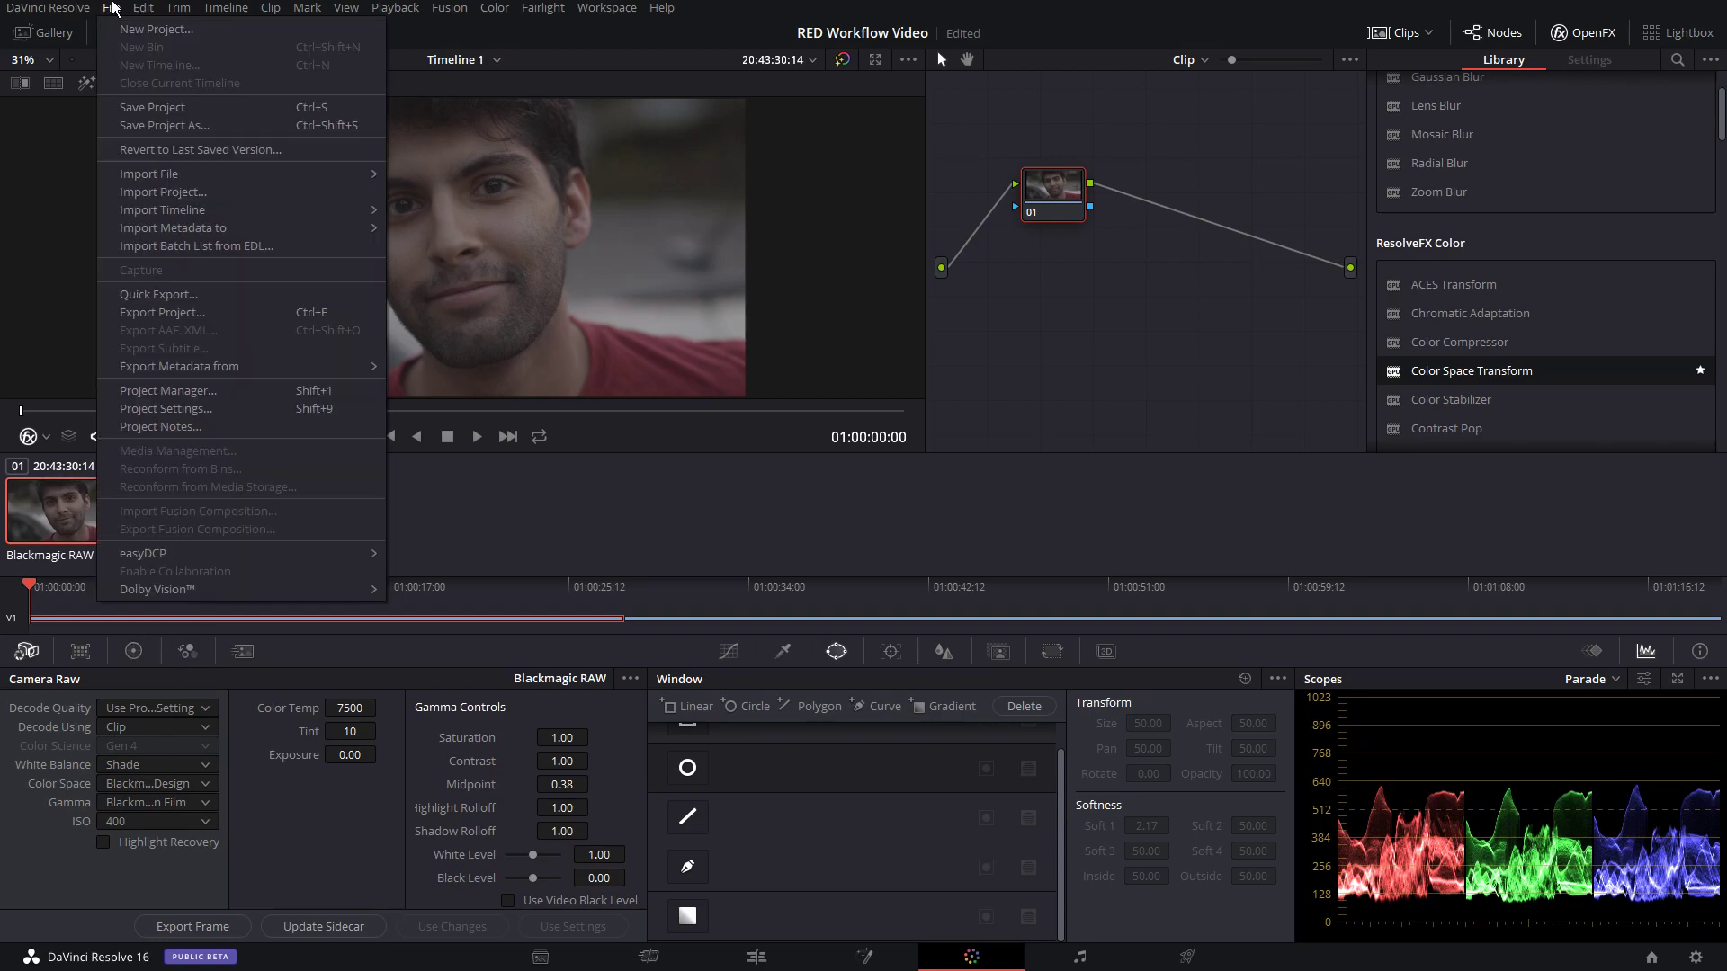
click(185, 409)
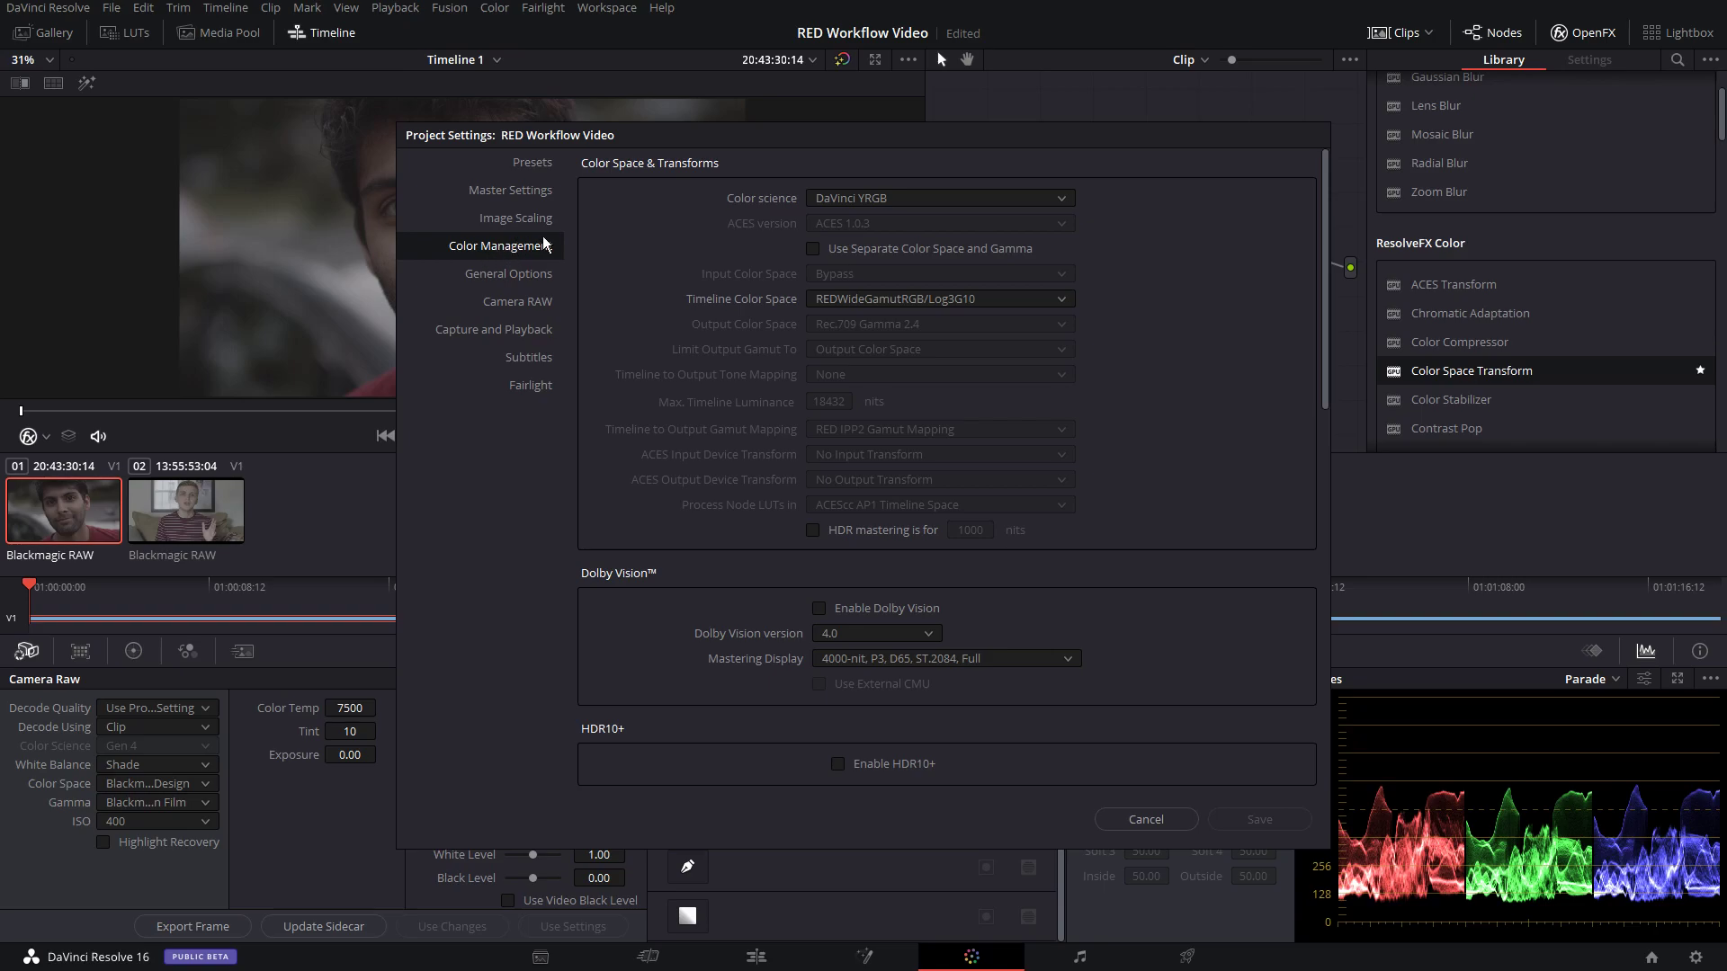
click(896, 198)
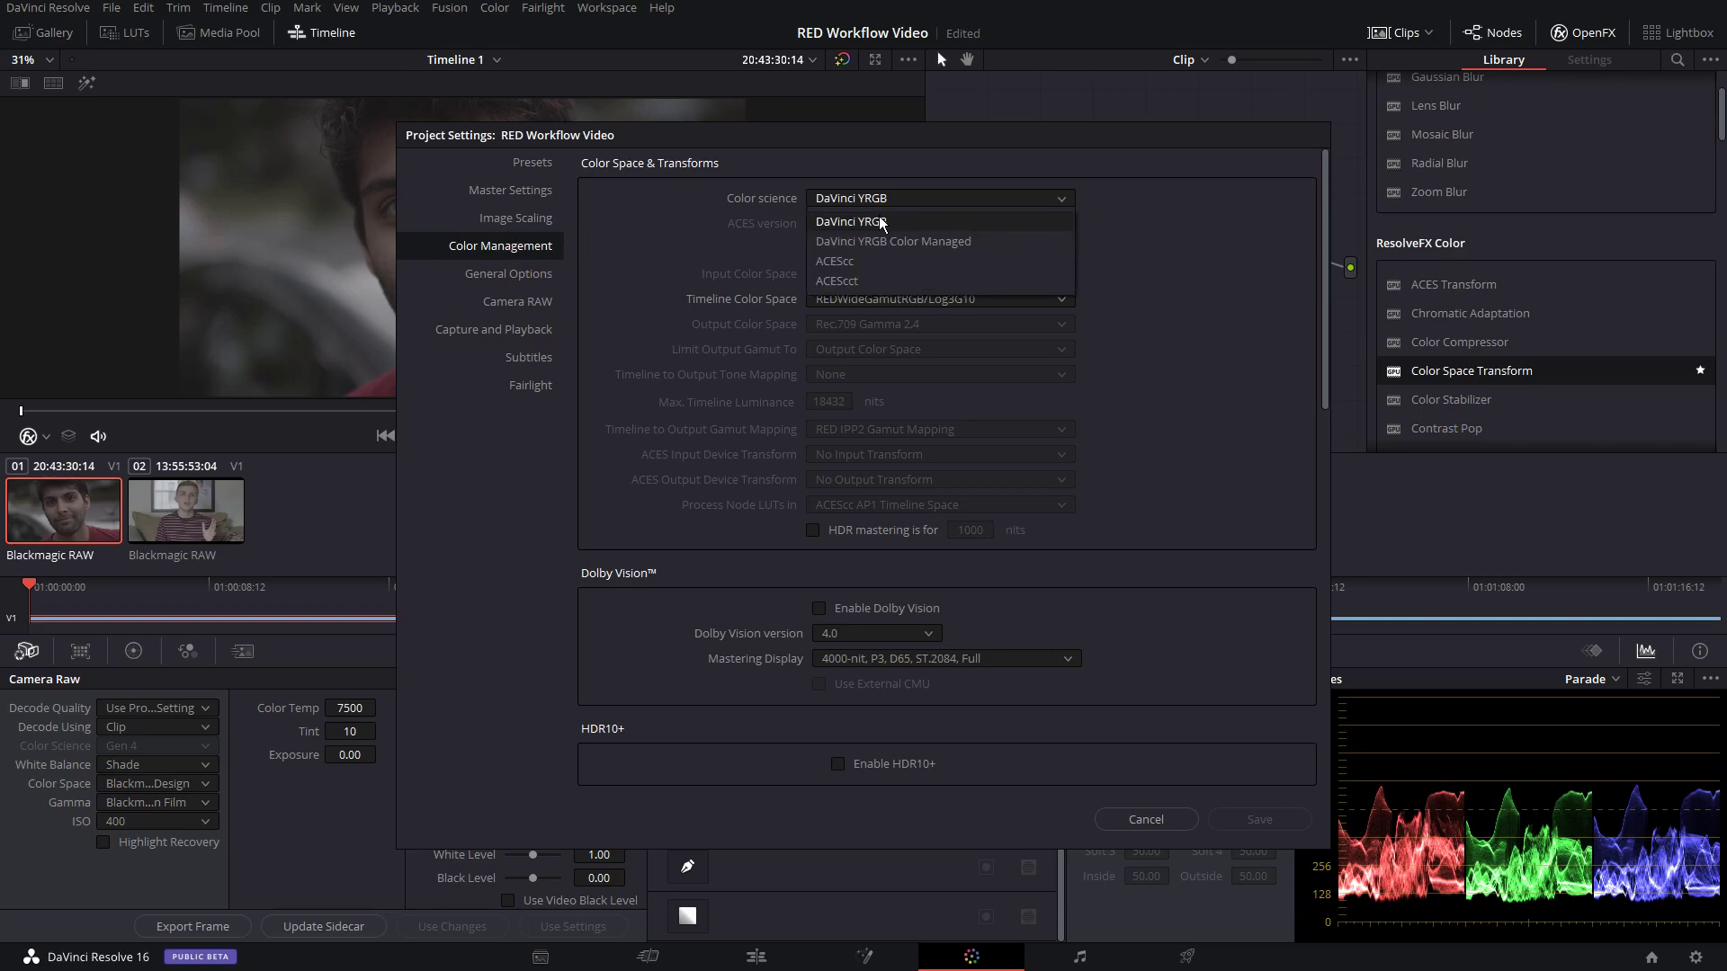
click(900, 241)
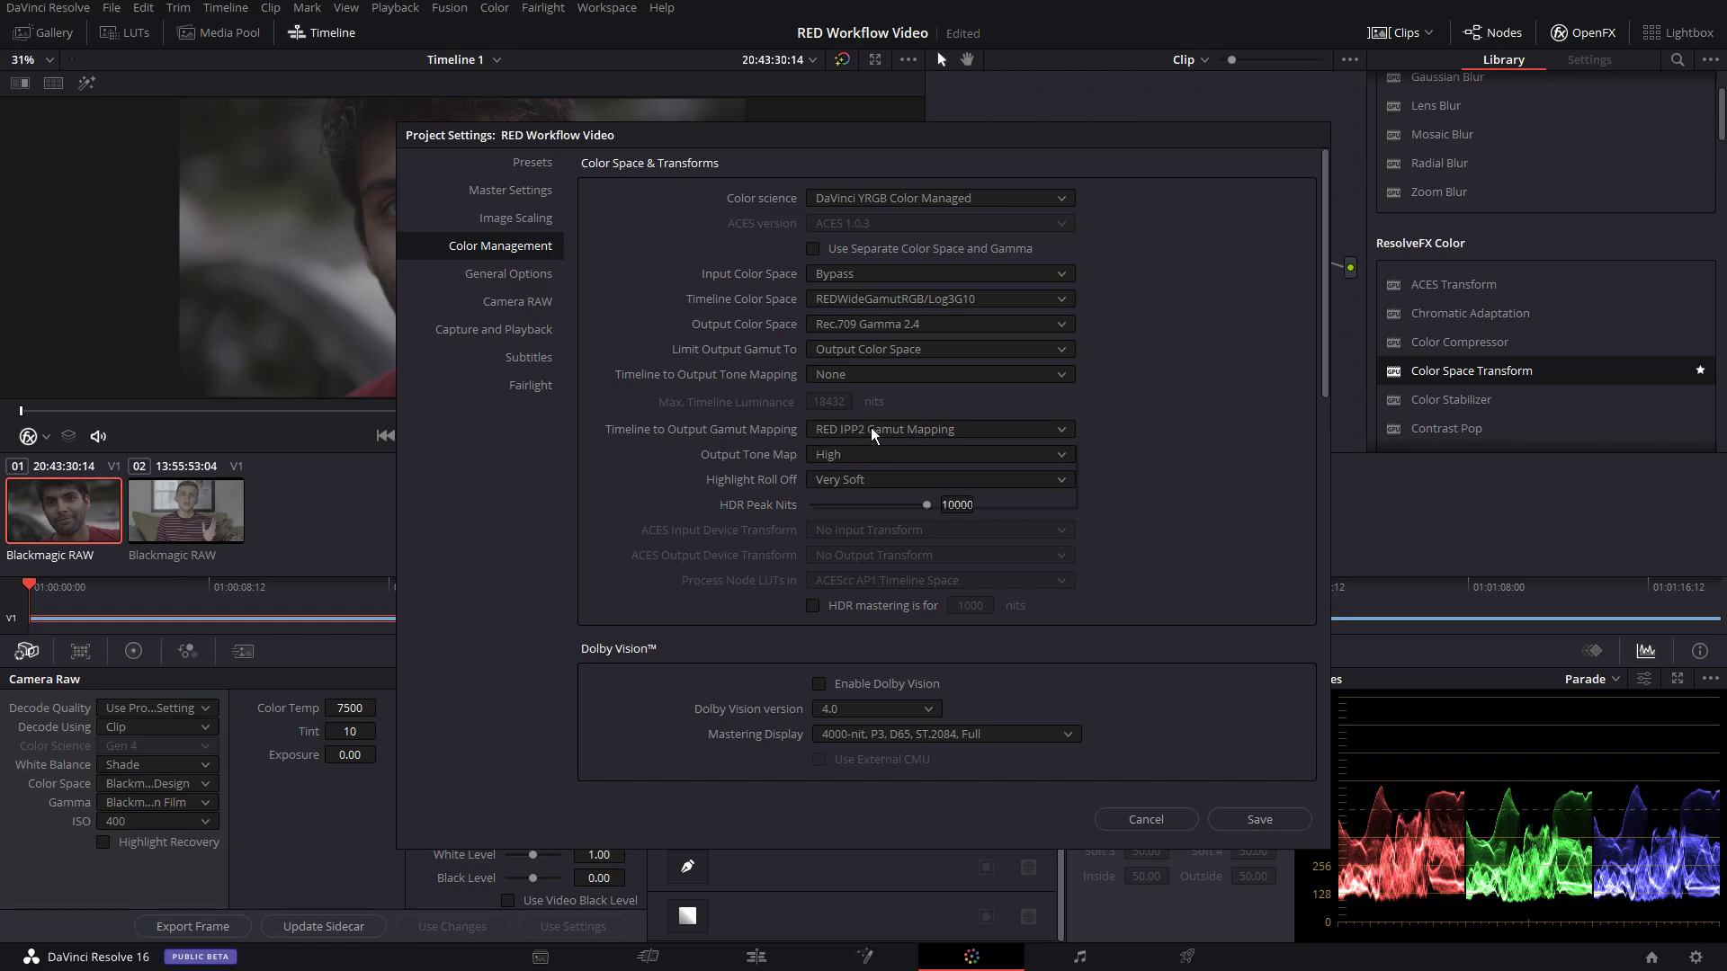
Choose RED IPP2 gamut mapping, High tone map and Very Soft roll-off, then save.
click(871, 430)
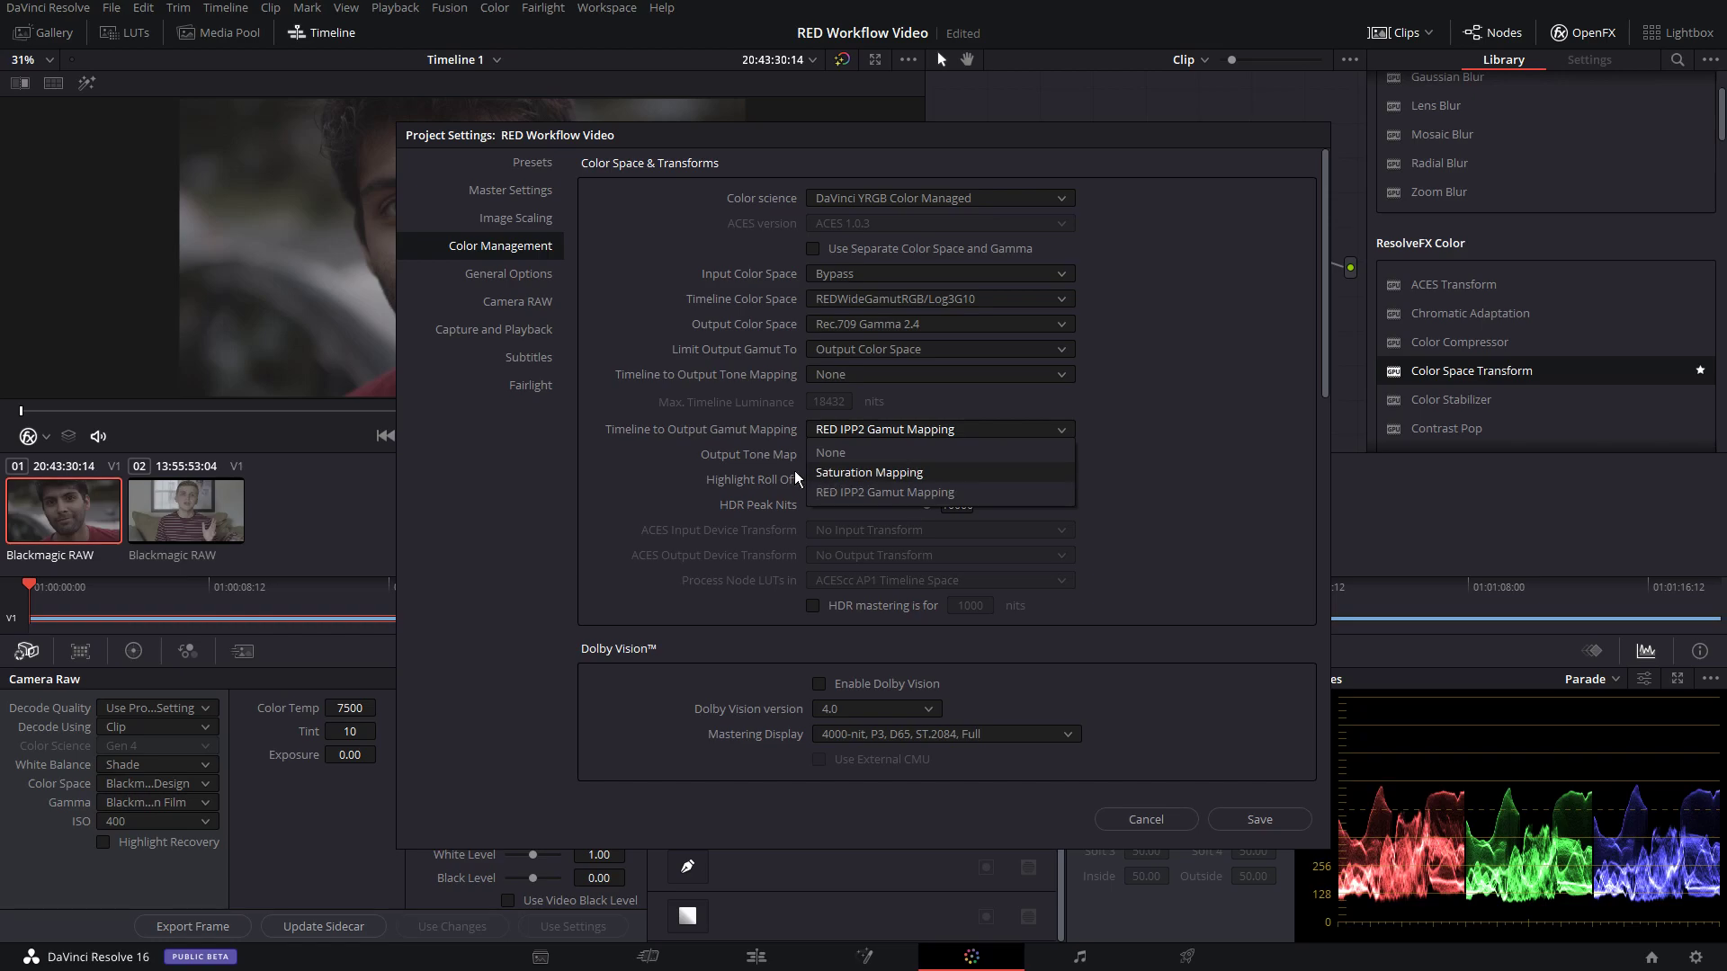
click(725, 460)
click(846, 459)
click(828, 457)
click(842, 483)
click(842, 583)
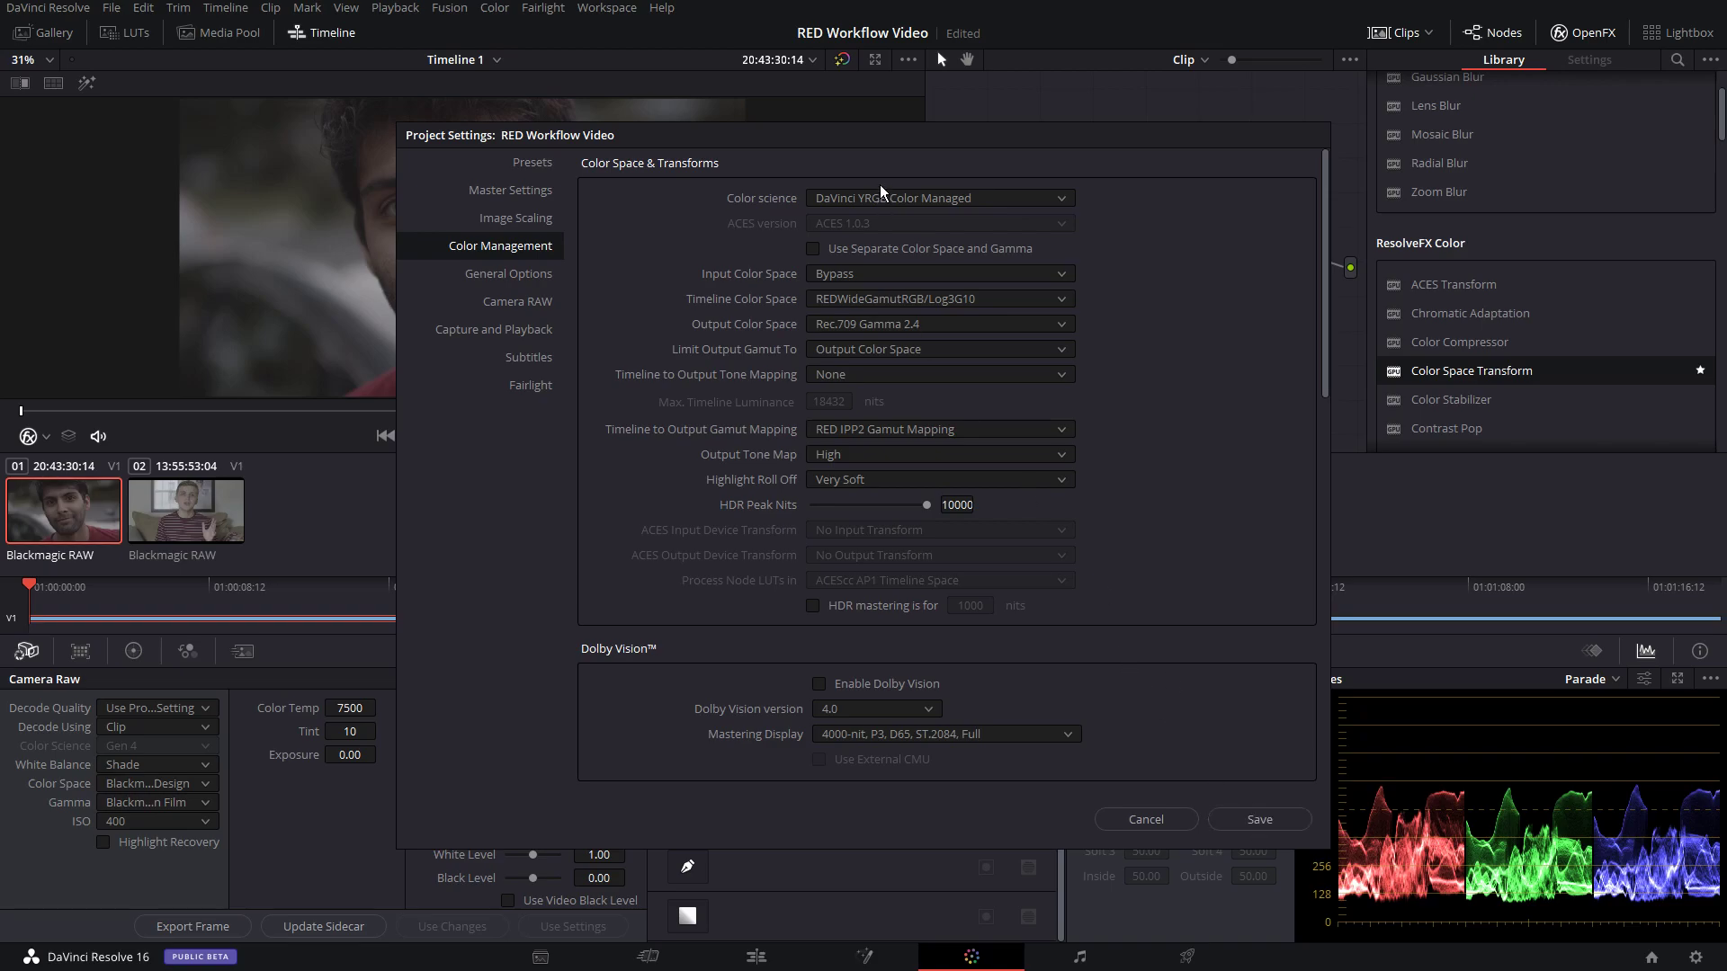
drag(911, 136, 1256, 148)
click(1605, 832)
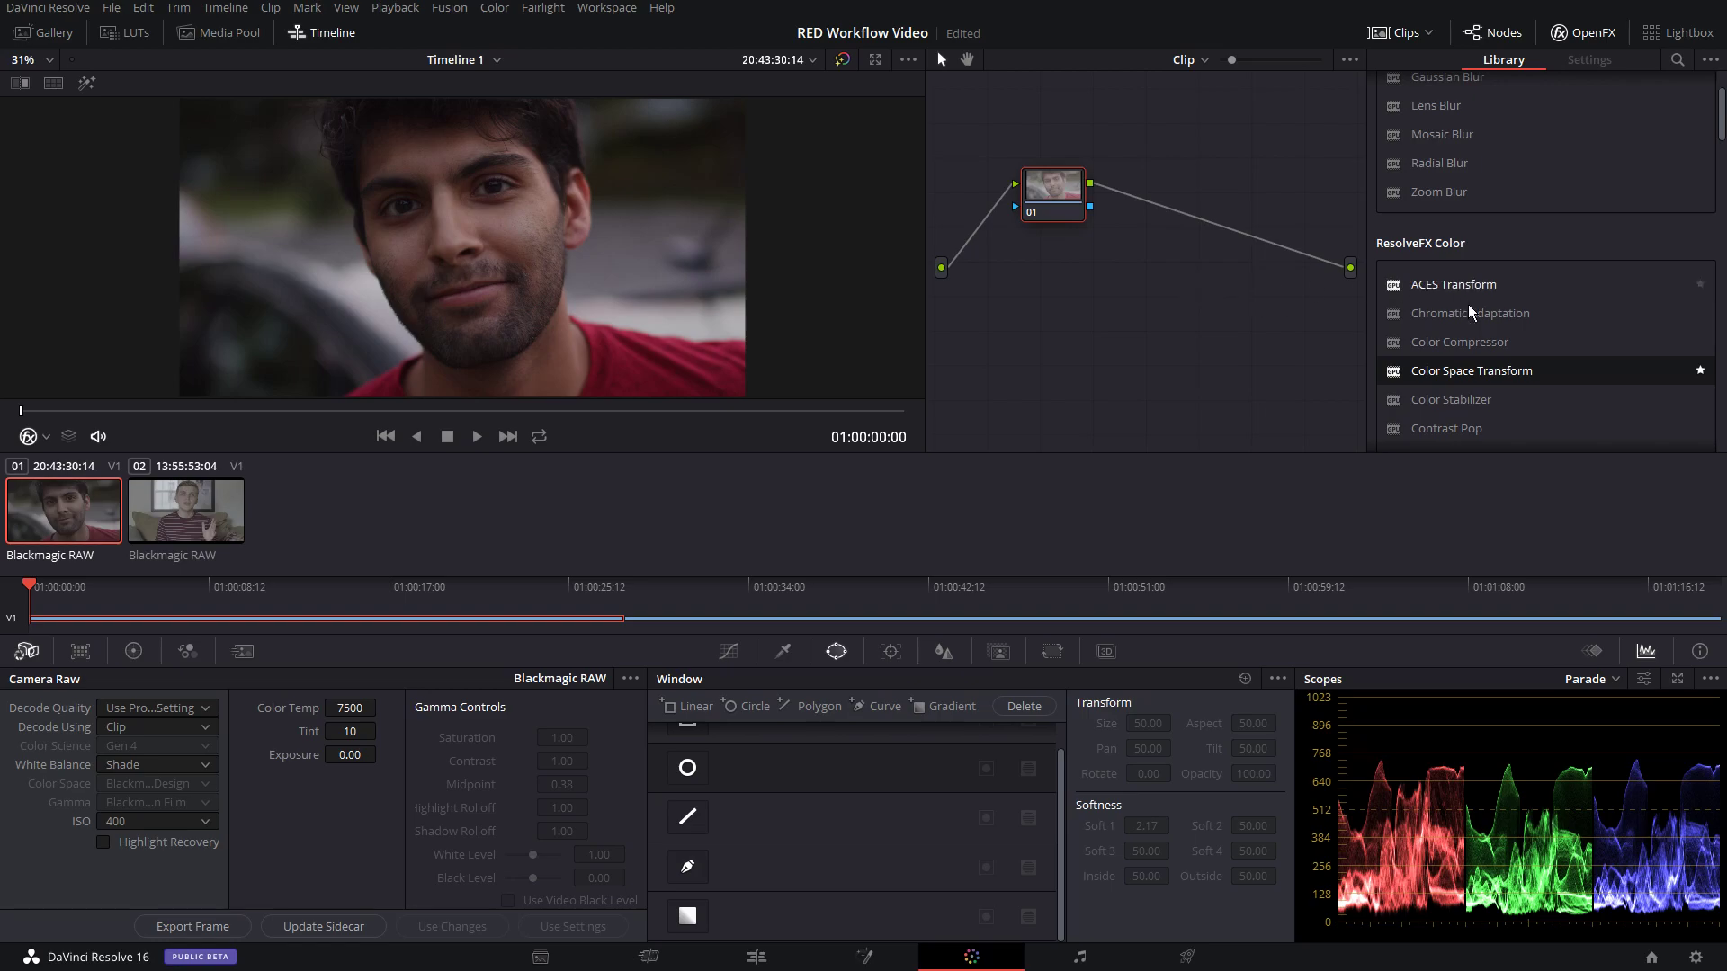
Put a Color Space Transform on node 01 from Blackmagic Design 4K Film Gen 3 to ARRI Alexa.
drag(1478, 365, 1050, 193)
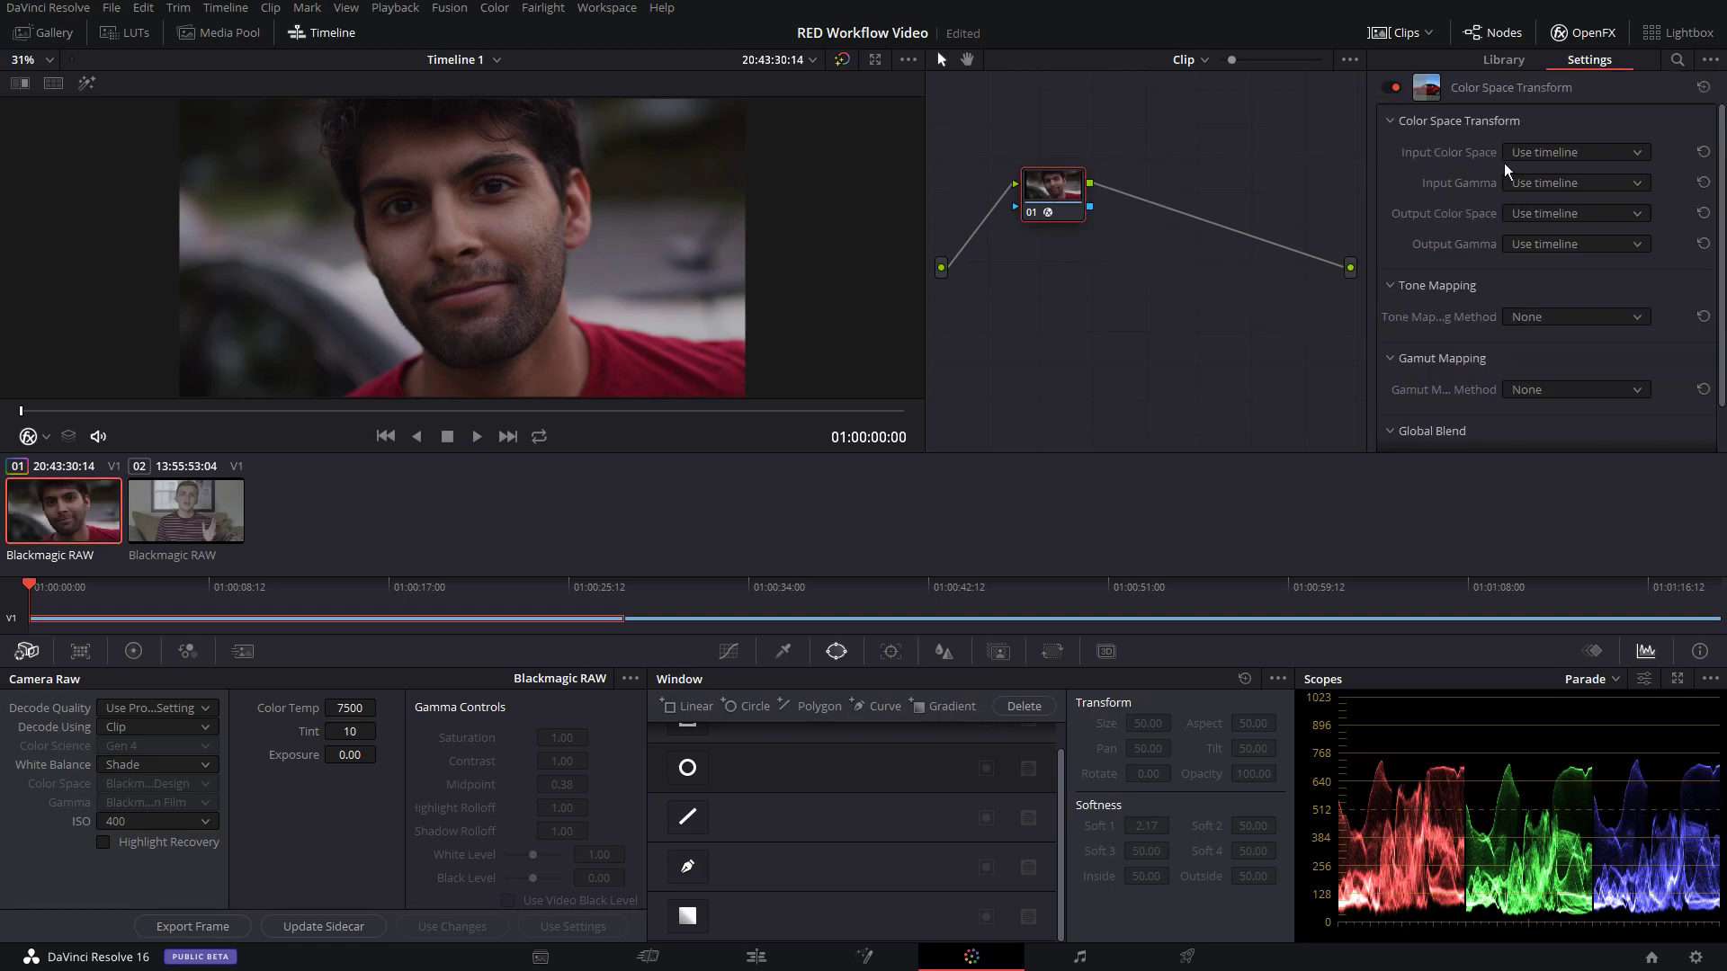
click(1552, 149)
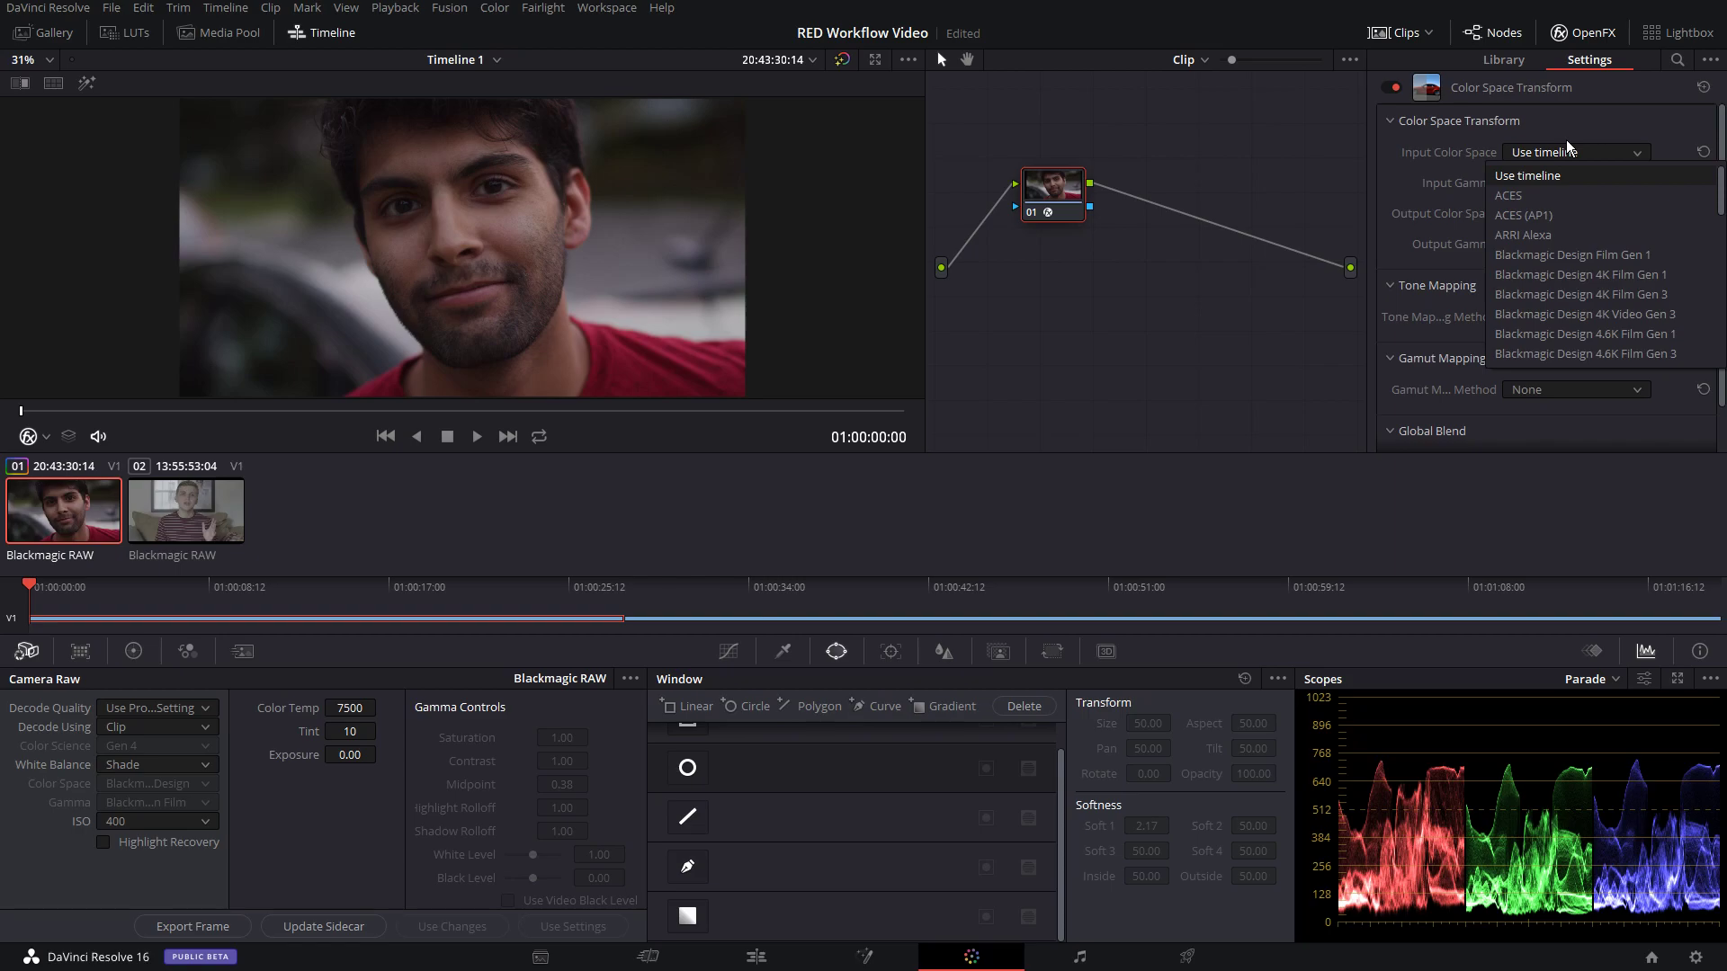
click(1626, 292)
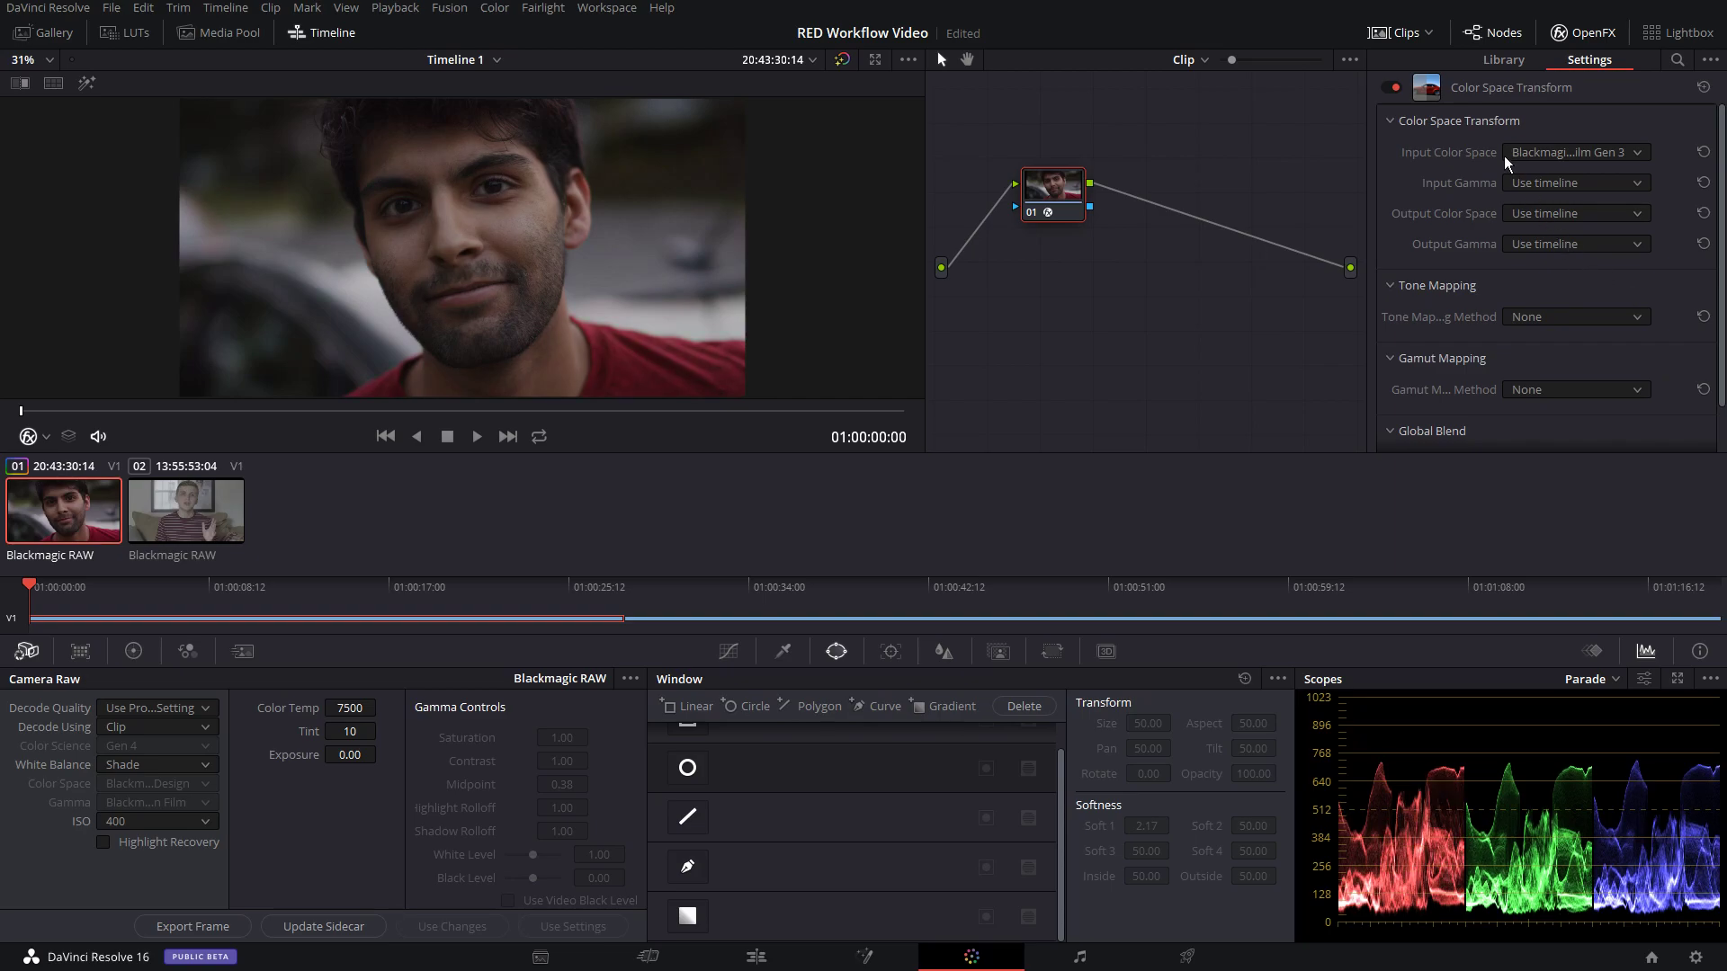
click(1565, 155)
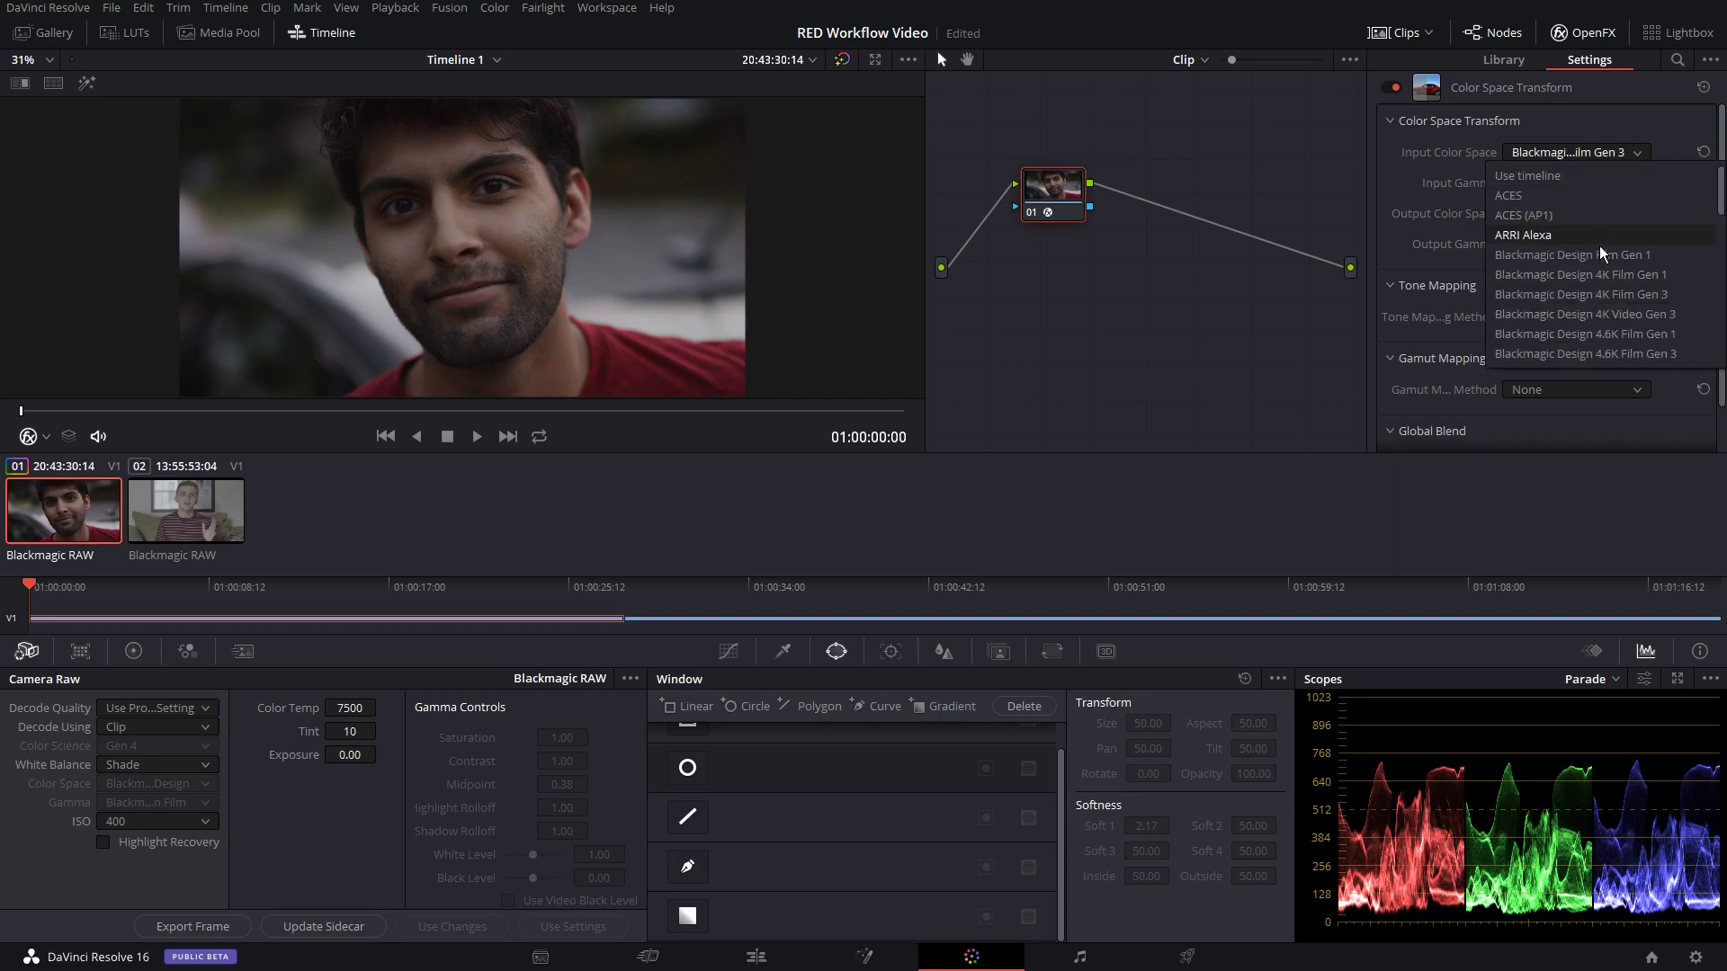
click(1626, 295)
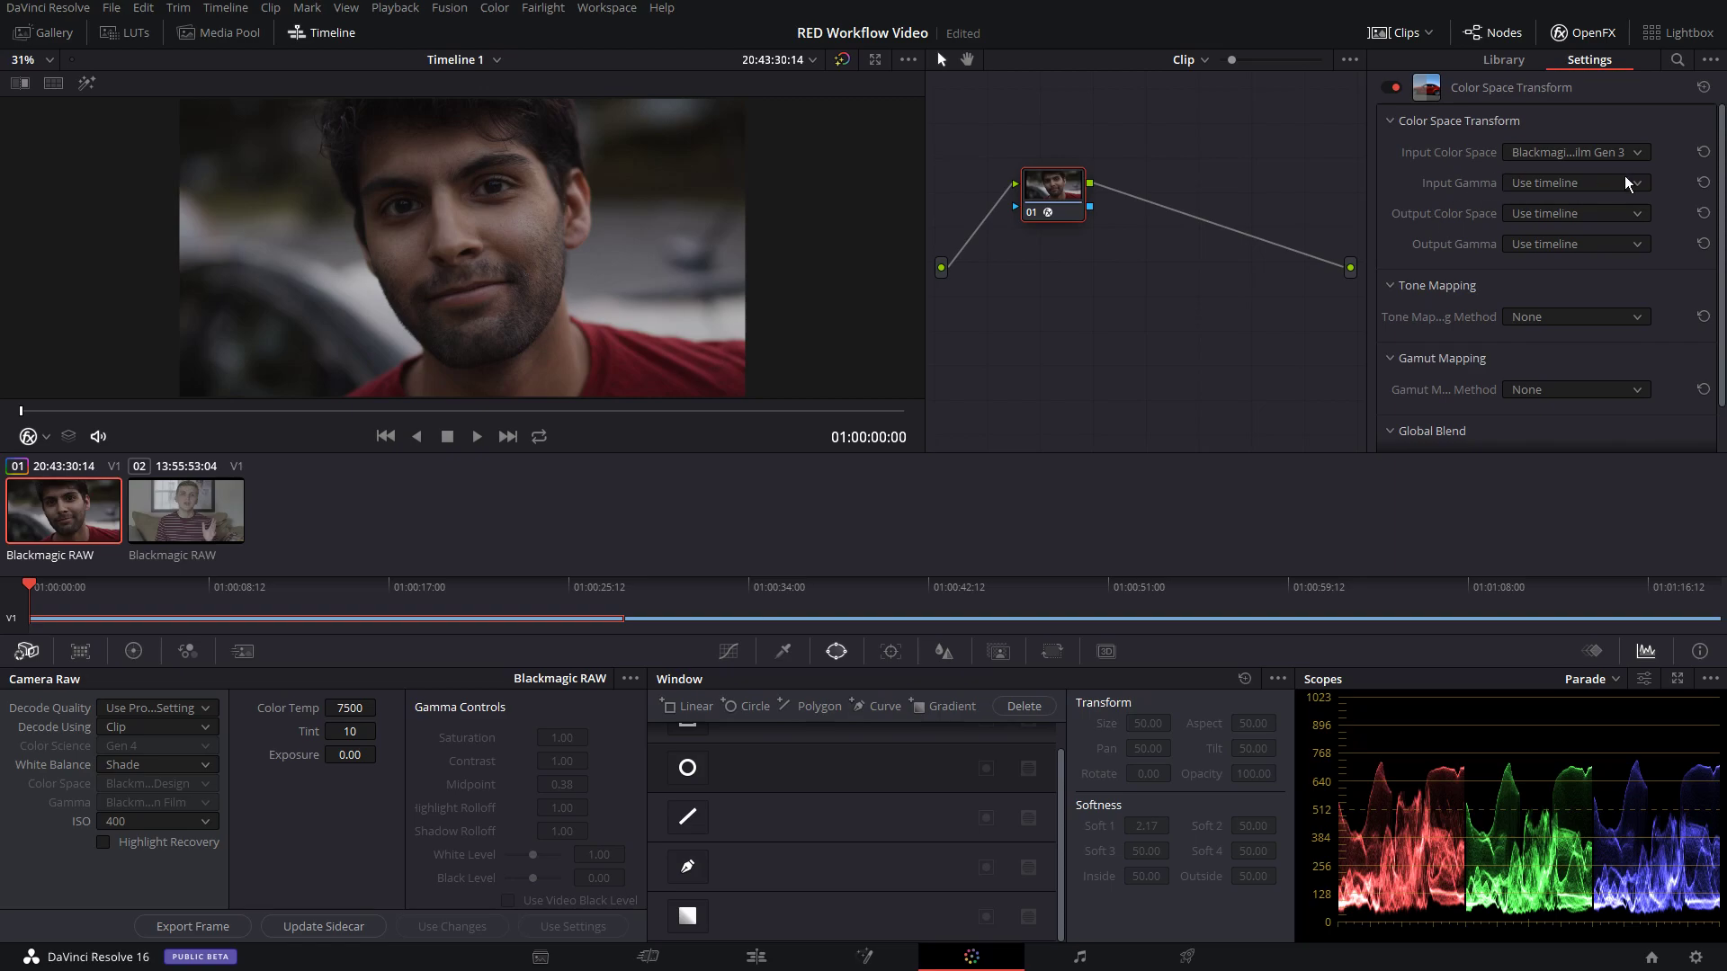
click(1575, 215)
click(1562, 295)
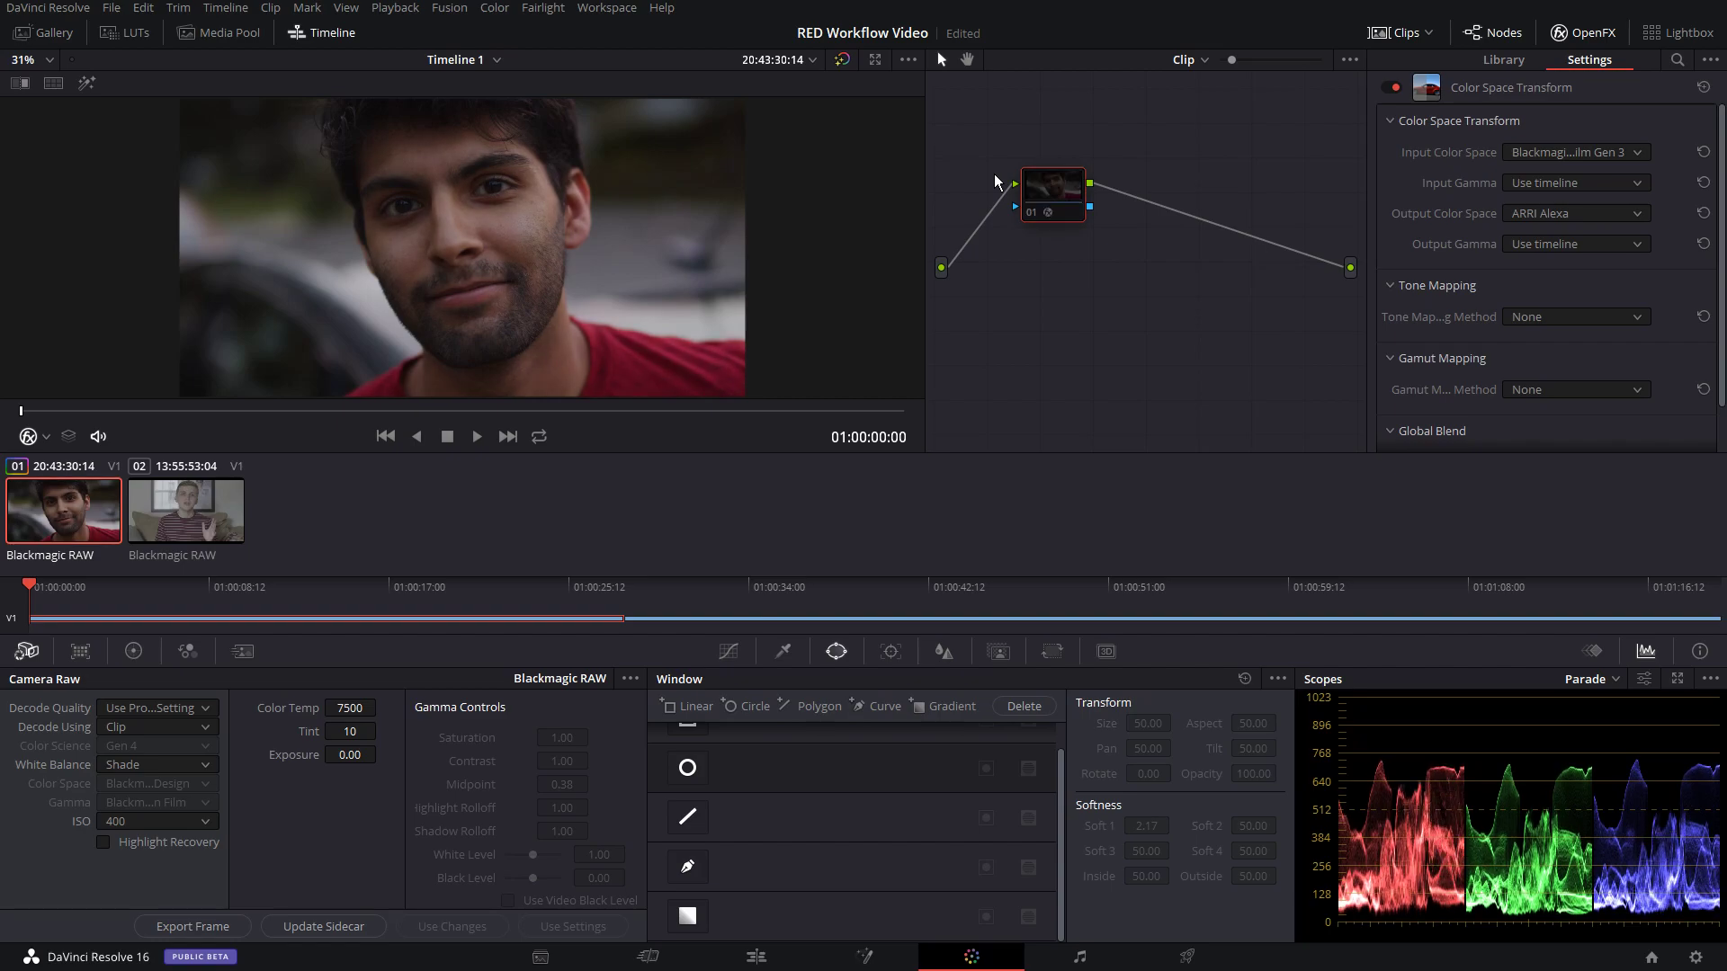
right_click(1052, 185)
Add serial node 02 and lower the Shadow lift to darken the first clip's shadows.
mouse_move(1127, 272)
click(1250, 275)
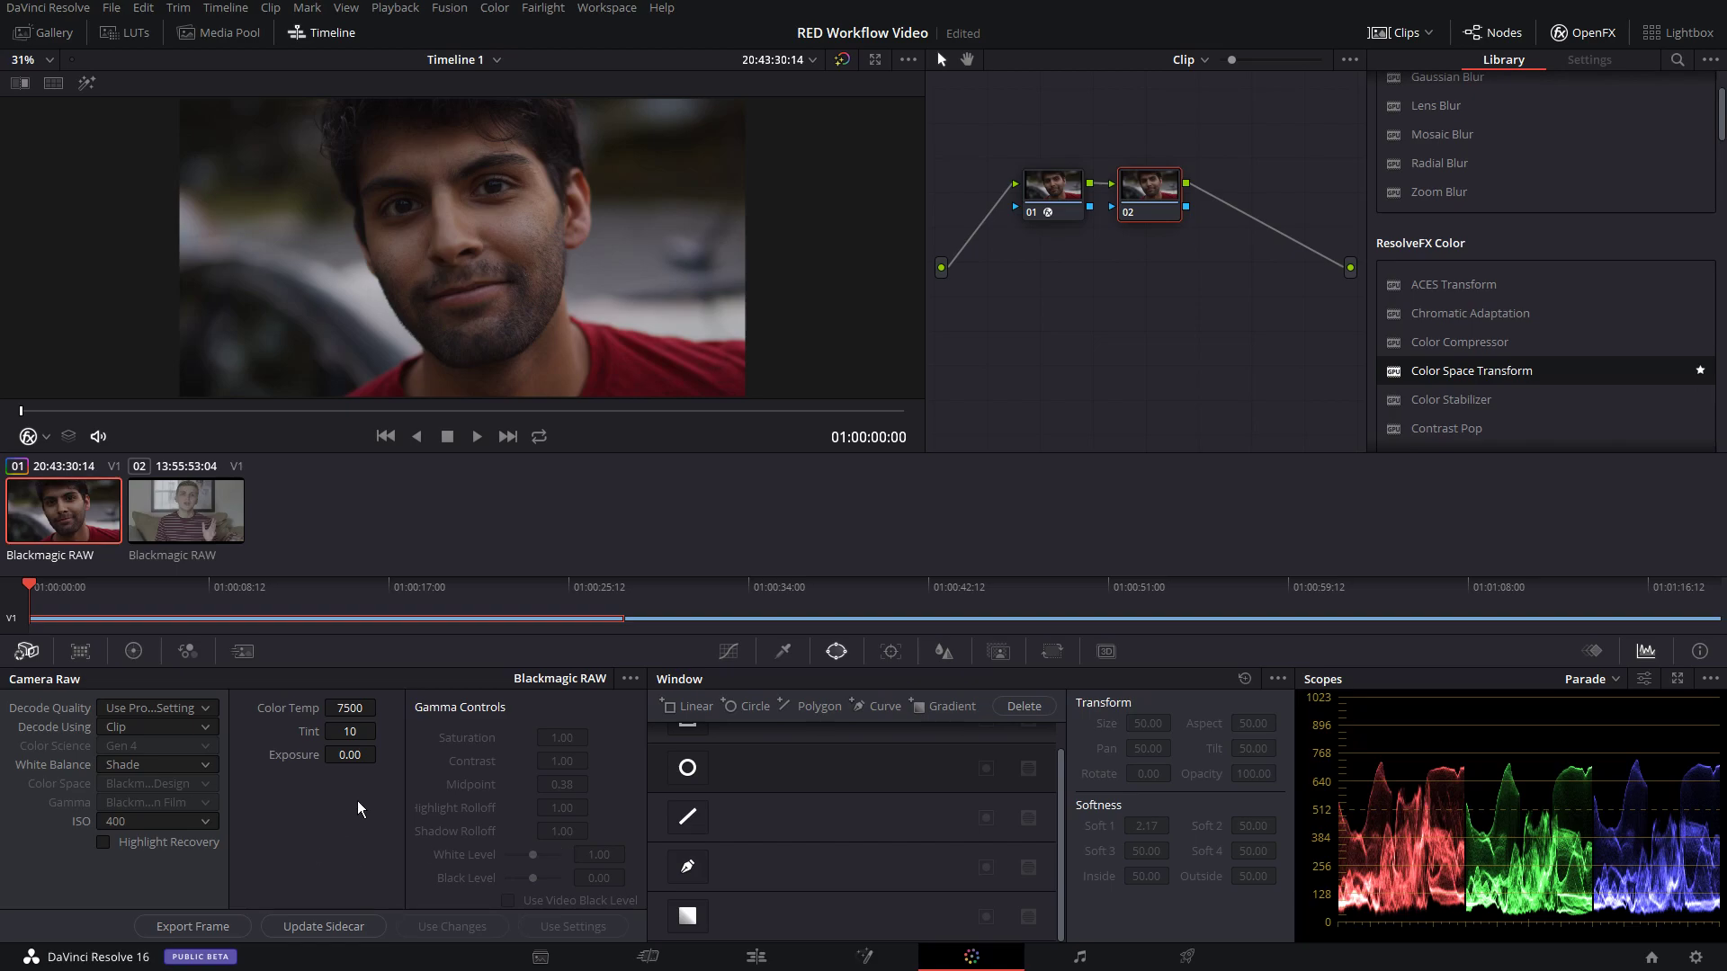
click(142, 649)
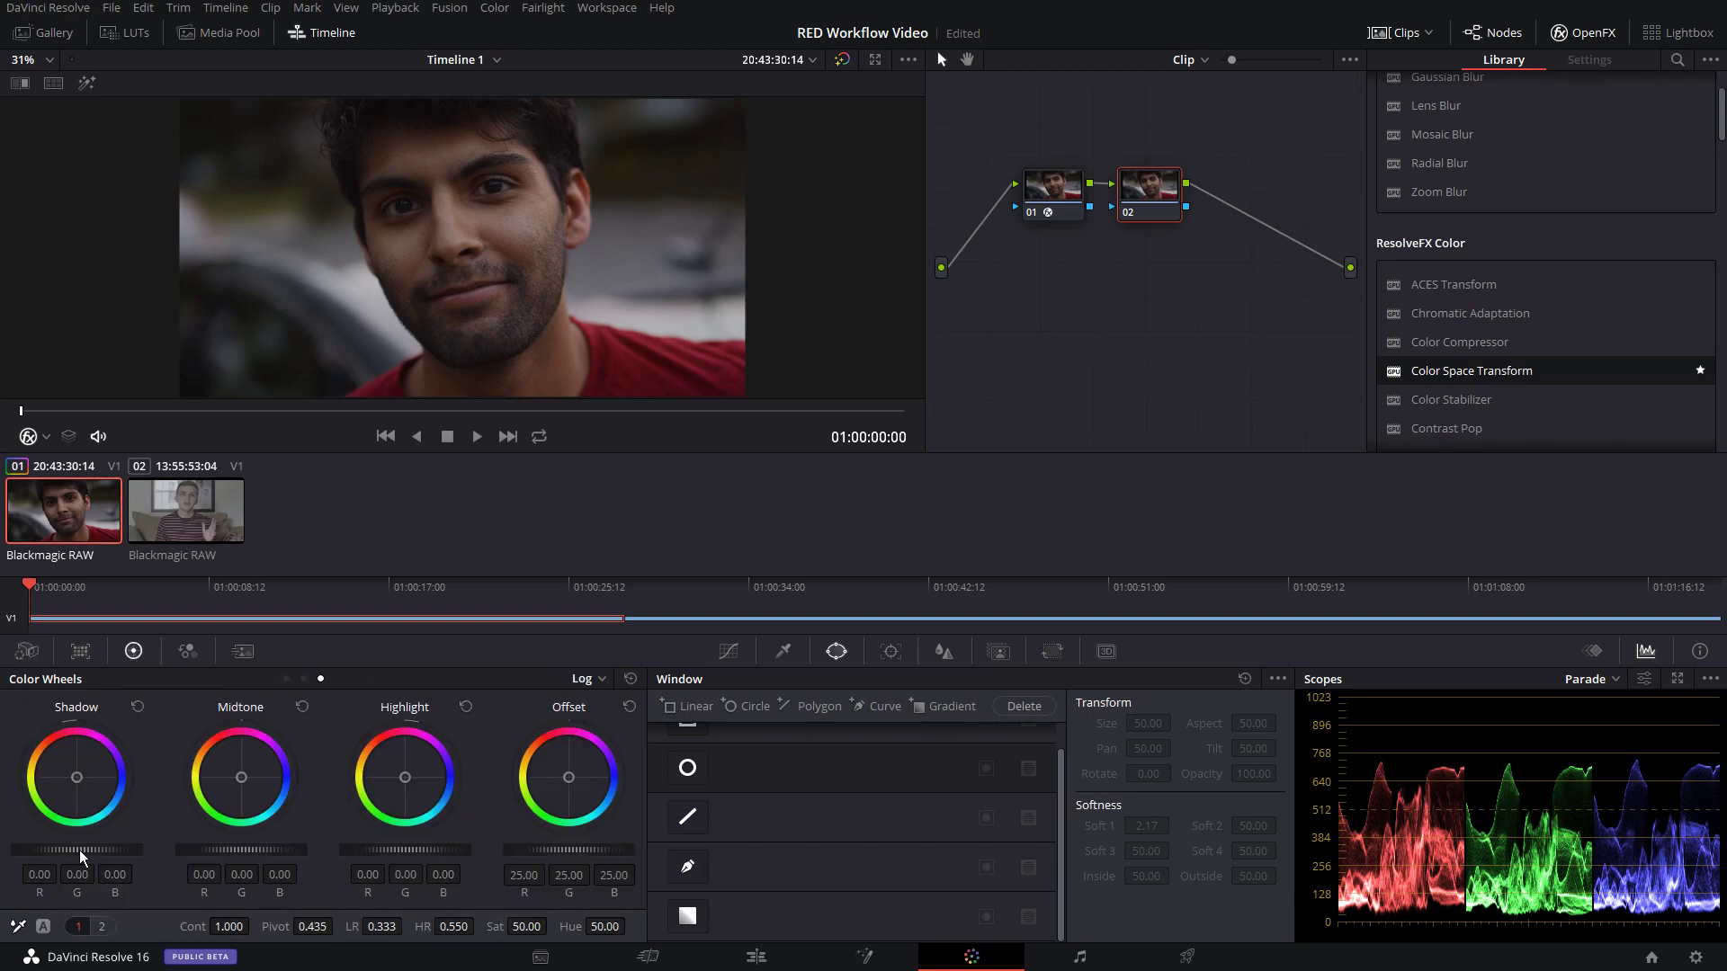
drag(76, 849, 63, 849)
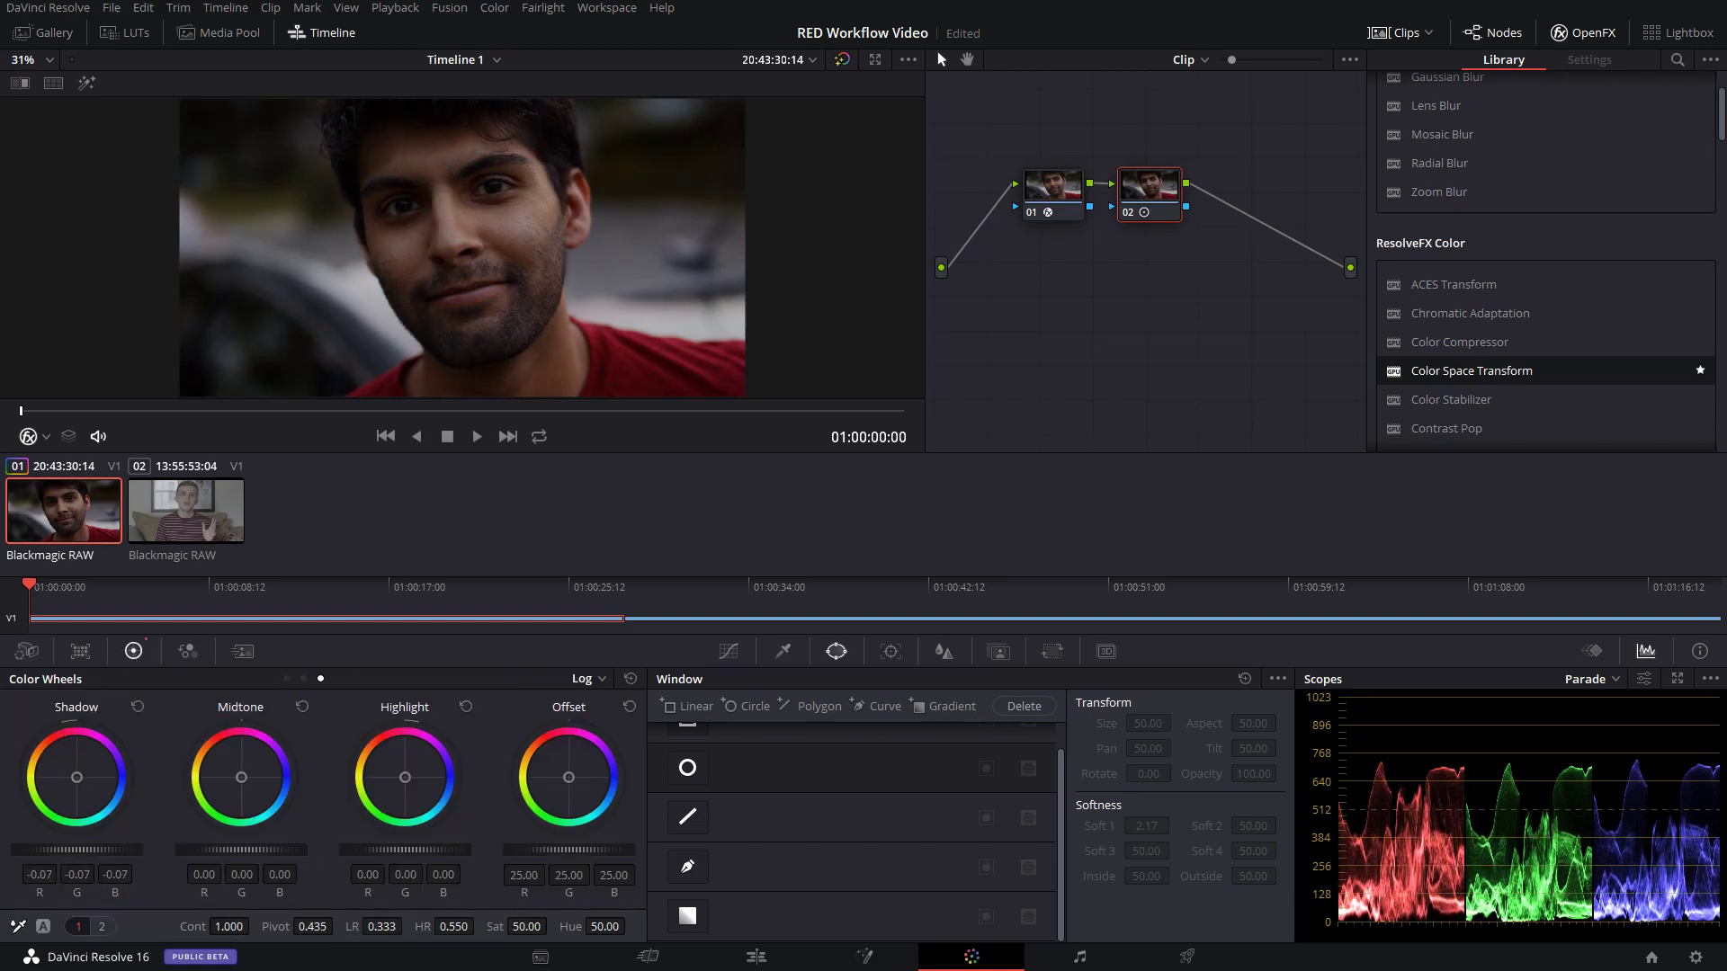
scroll(468, 269, down, 1)
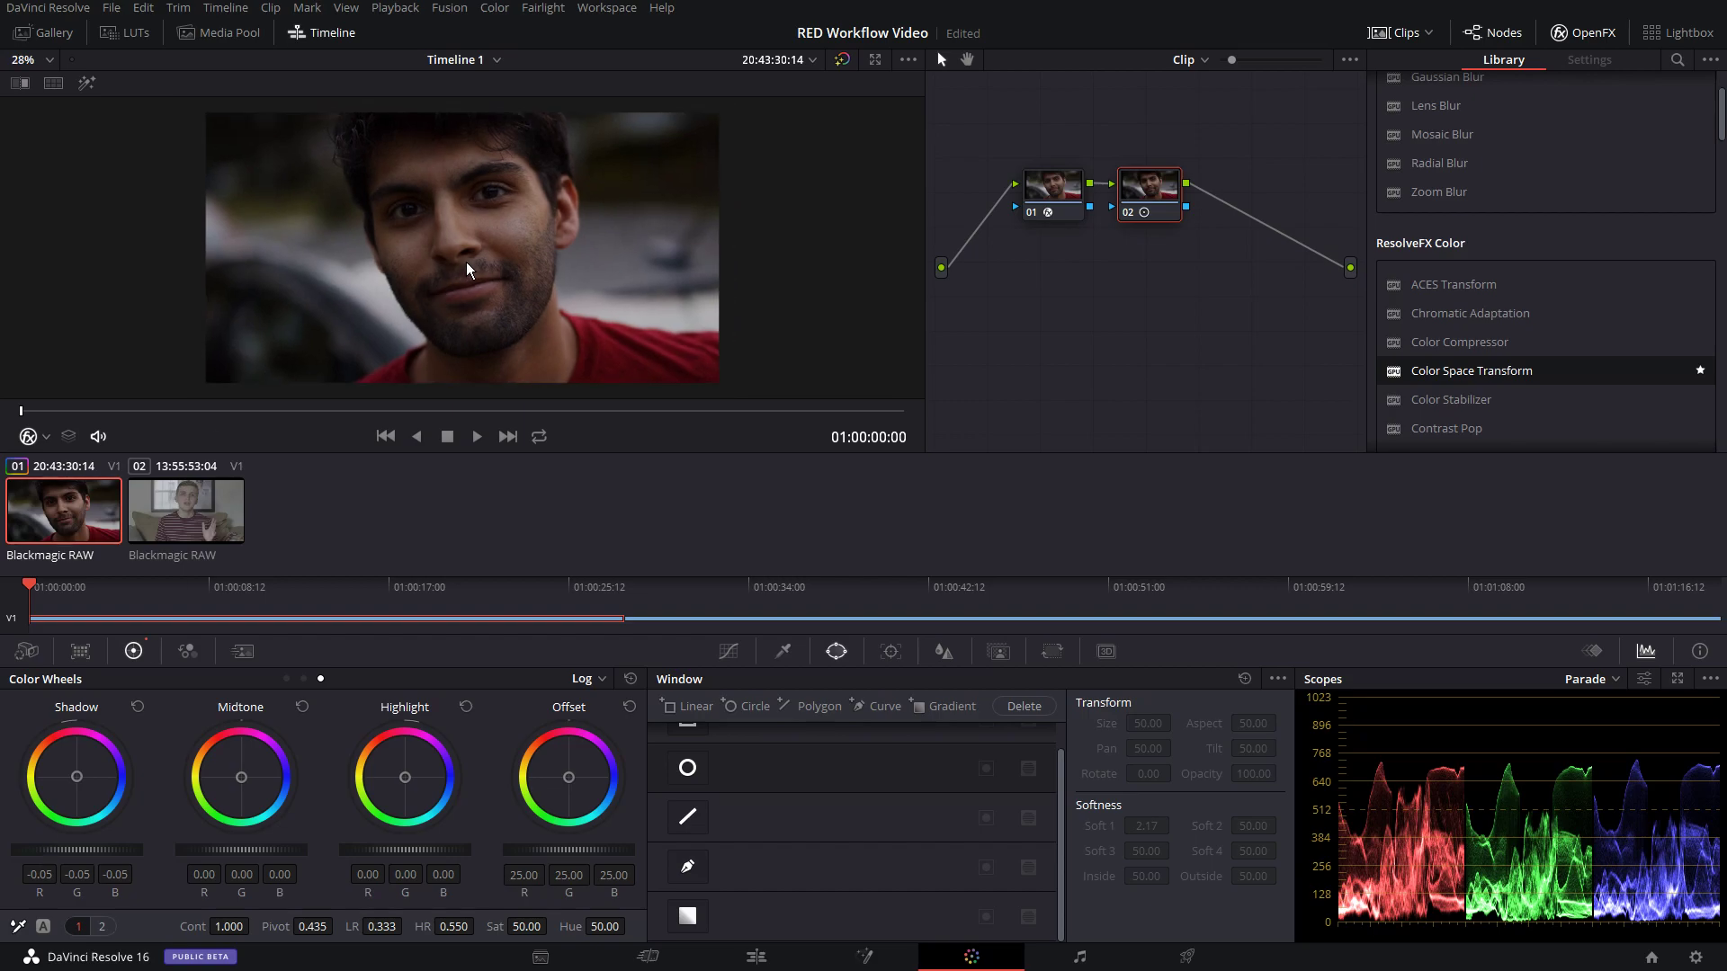
Add serial node 03 and tint the shadows slightly toward green.
right_click(1145, 179)
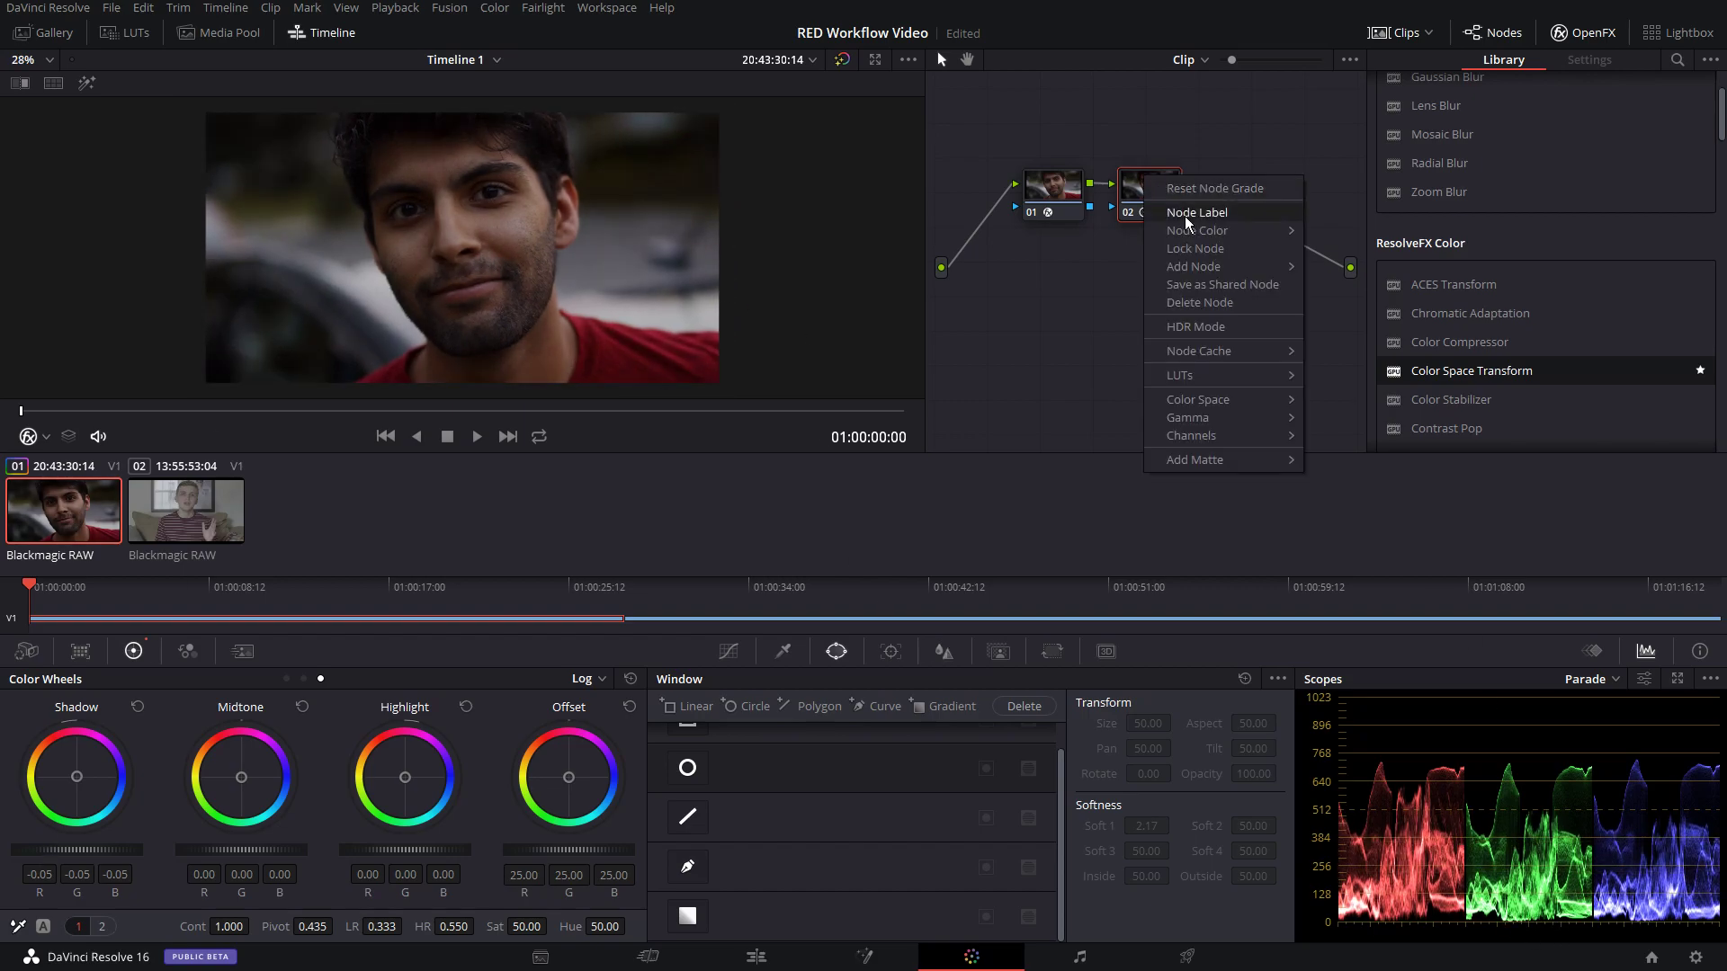
mouse_move(1196, 266)
click(1335, 268)
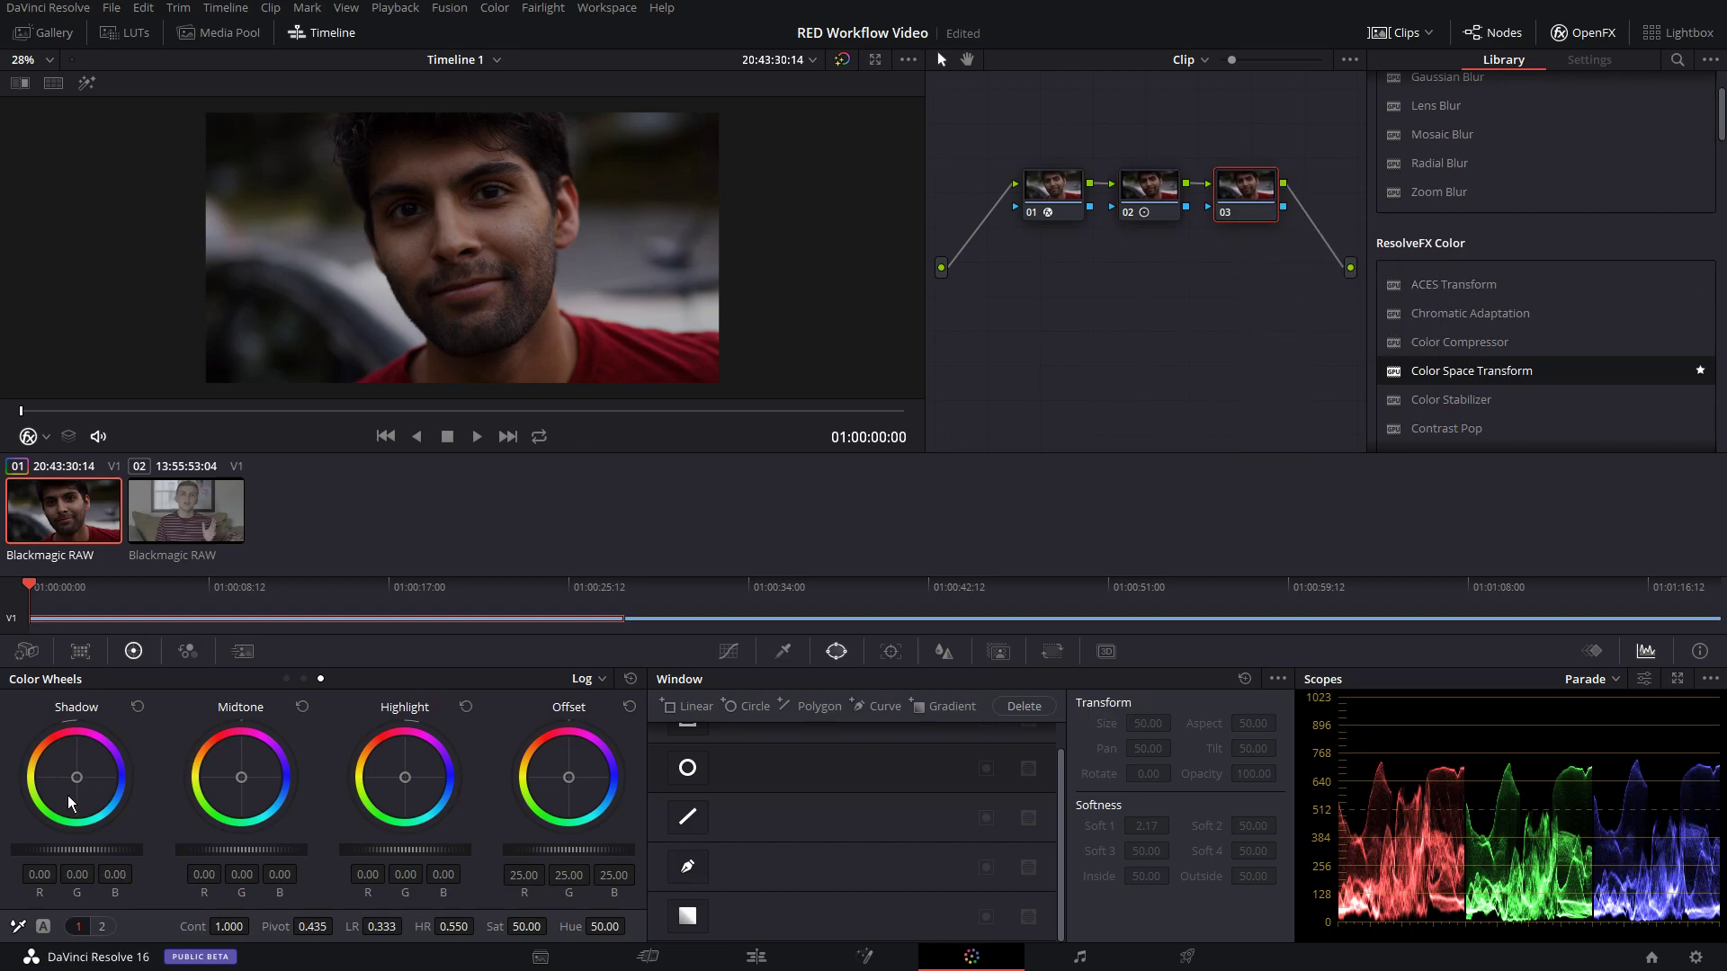
drag(76, 782, 76, 778)
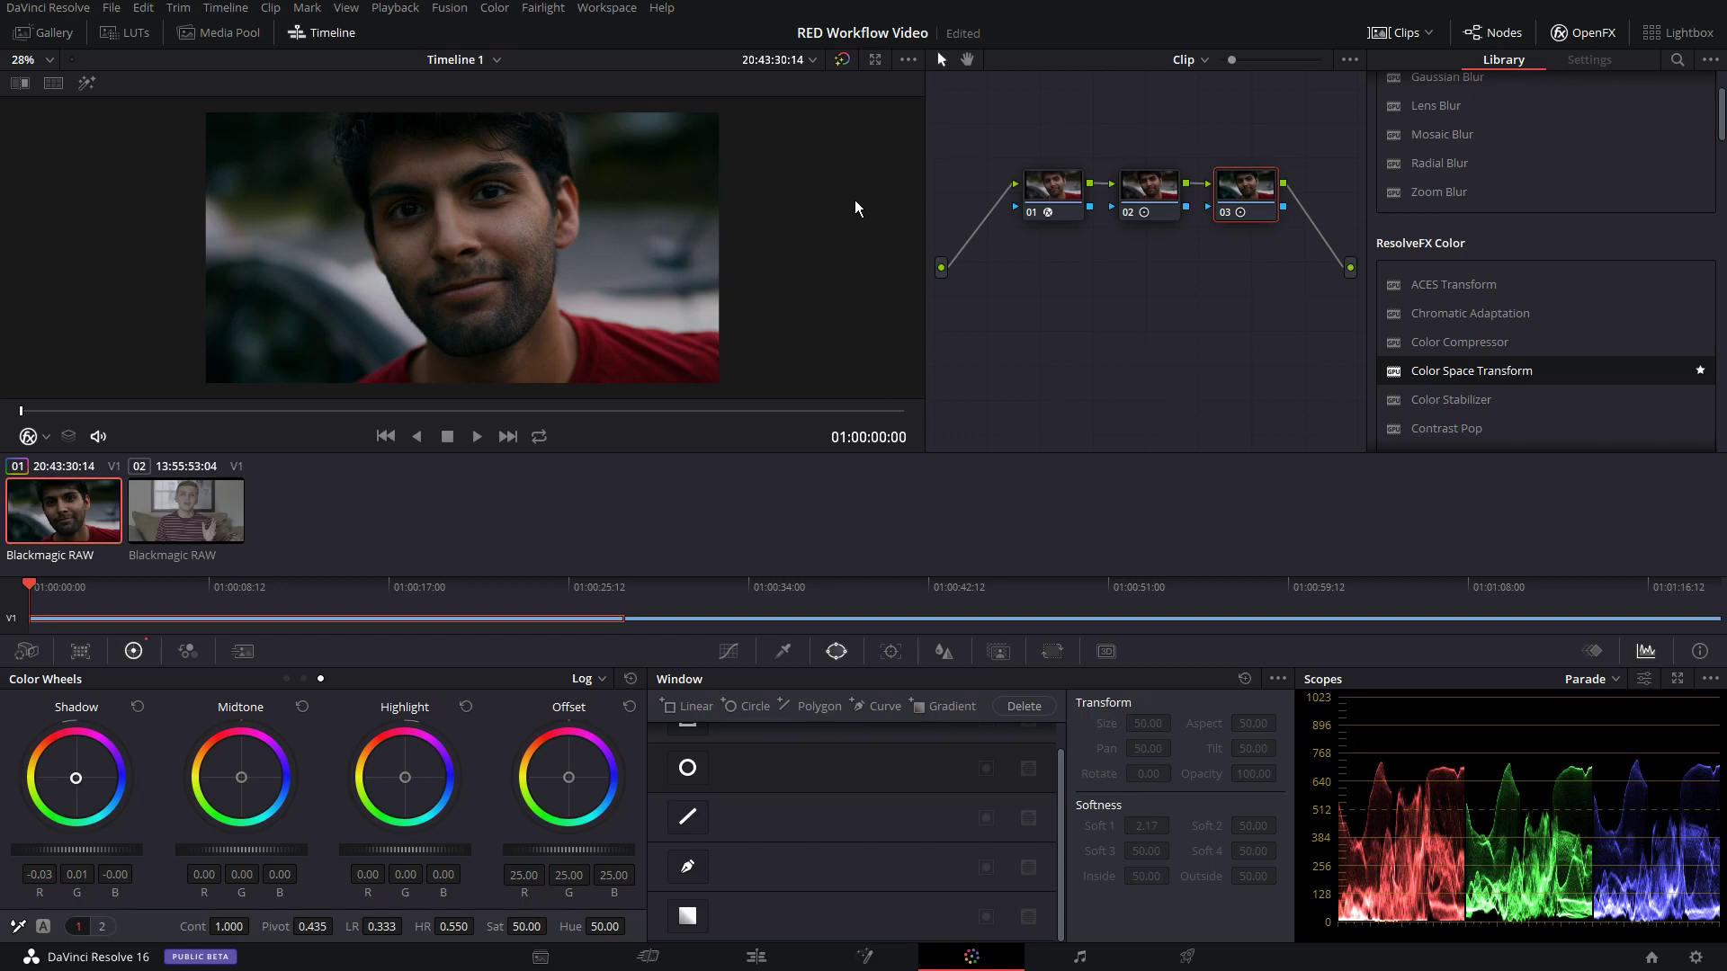
Toggle the grade bypass to compare, then switch to the second clip.
click(846, 57)
click(847, 56)
scroll(483, 290, up, 3)
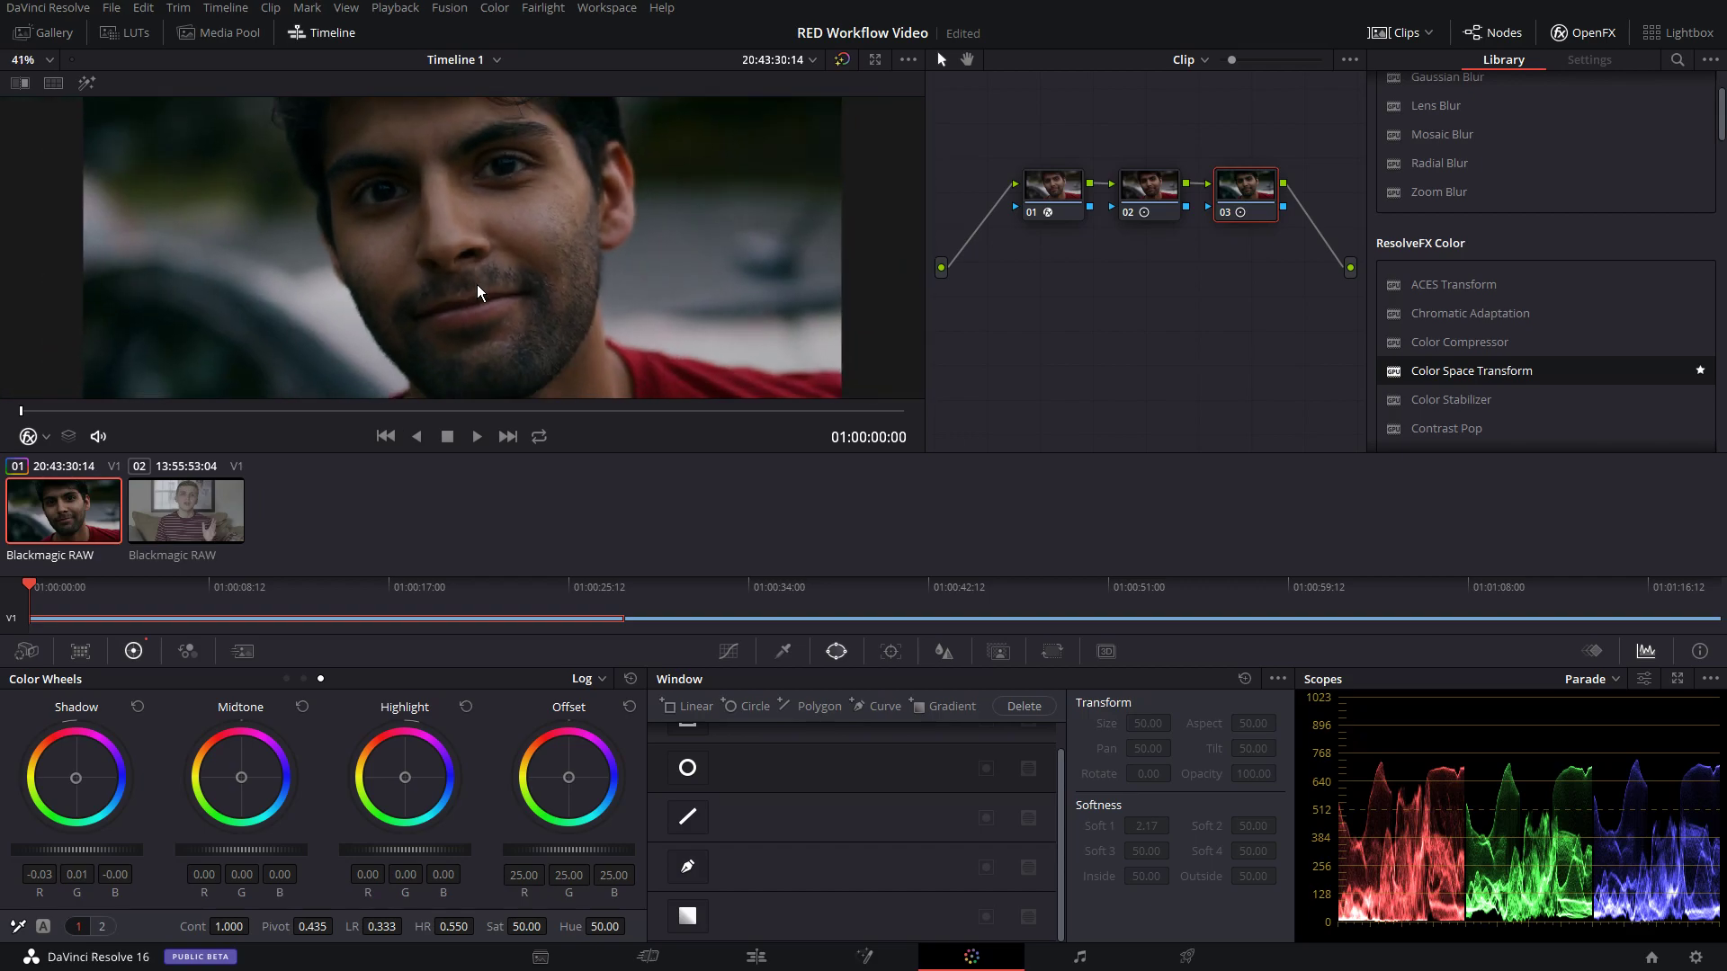
scroll(476, 284, down, 2)
click(197, 535)
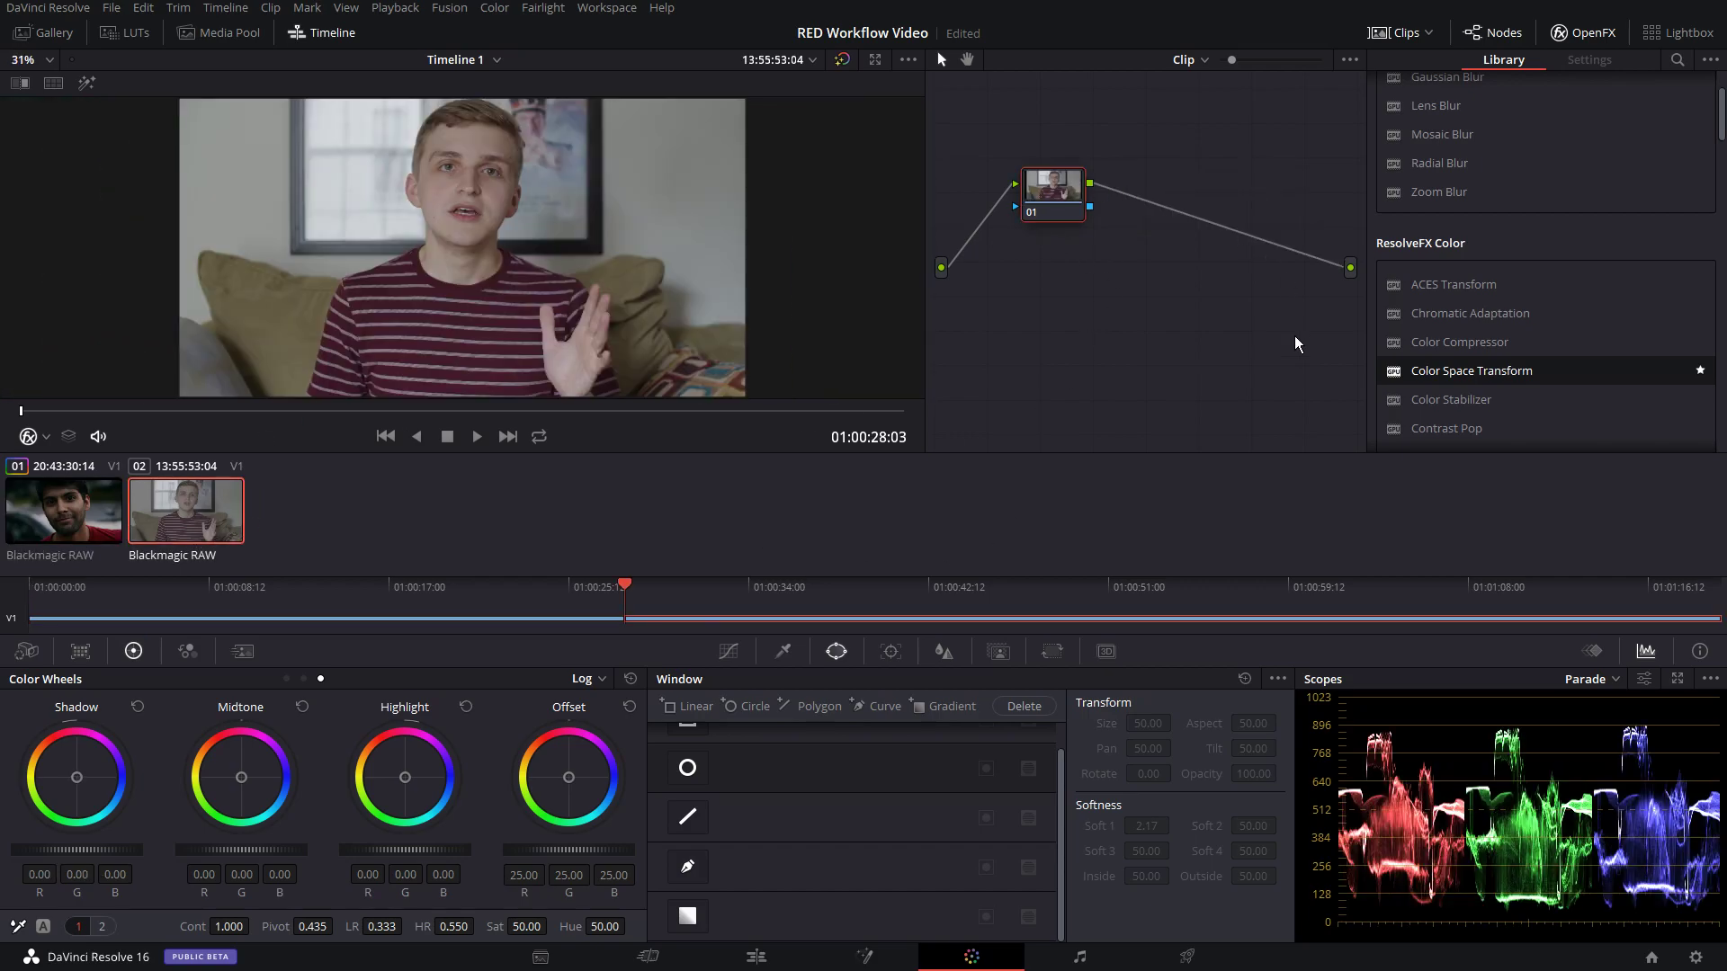
Apply a Color Space Transform on node 01 from Blackmagic Design 4K Film Gen 3 to ARRI Alexa.
scroll(573, 264, down, 2)
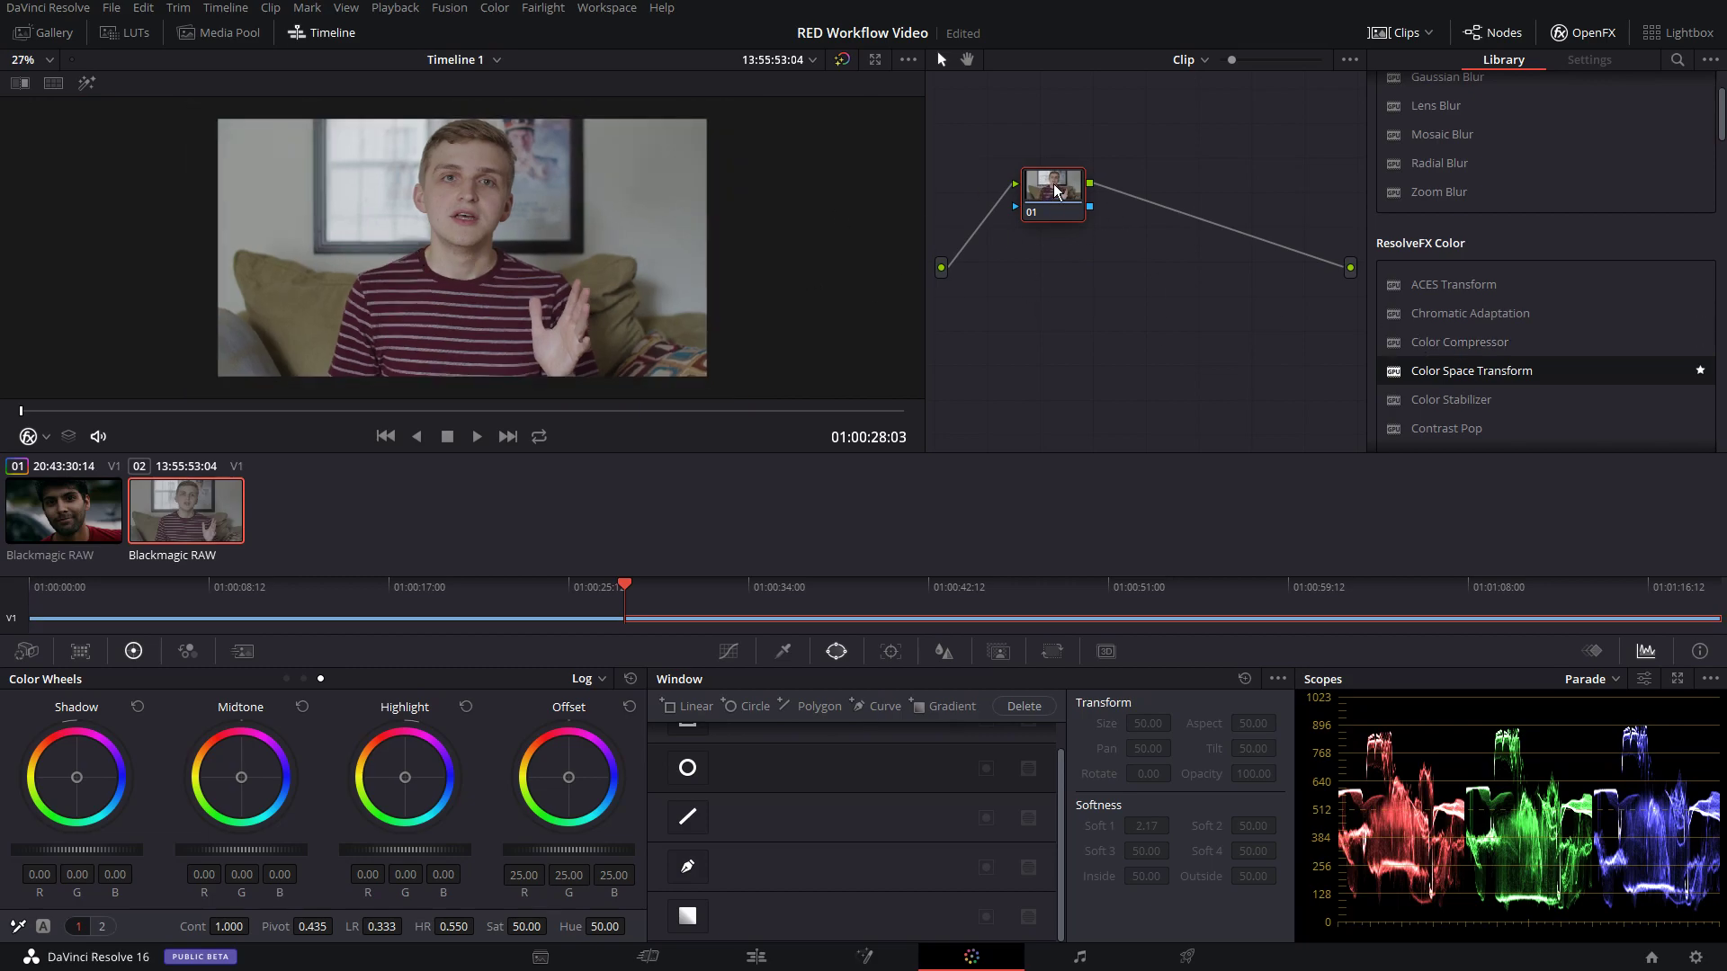
drag(1450, 372, 1093, 209)
click(1552, 153)
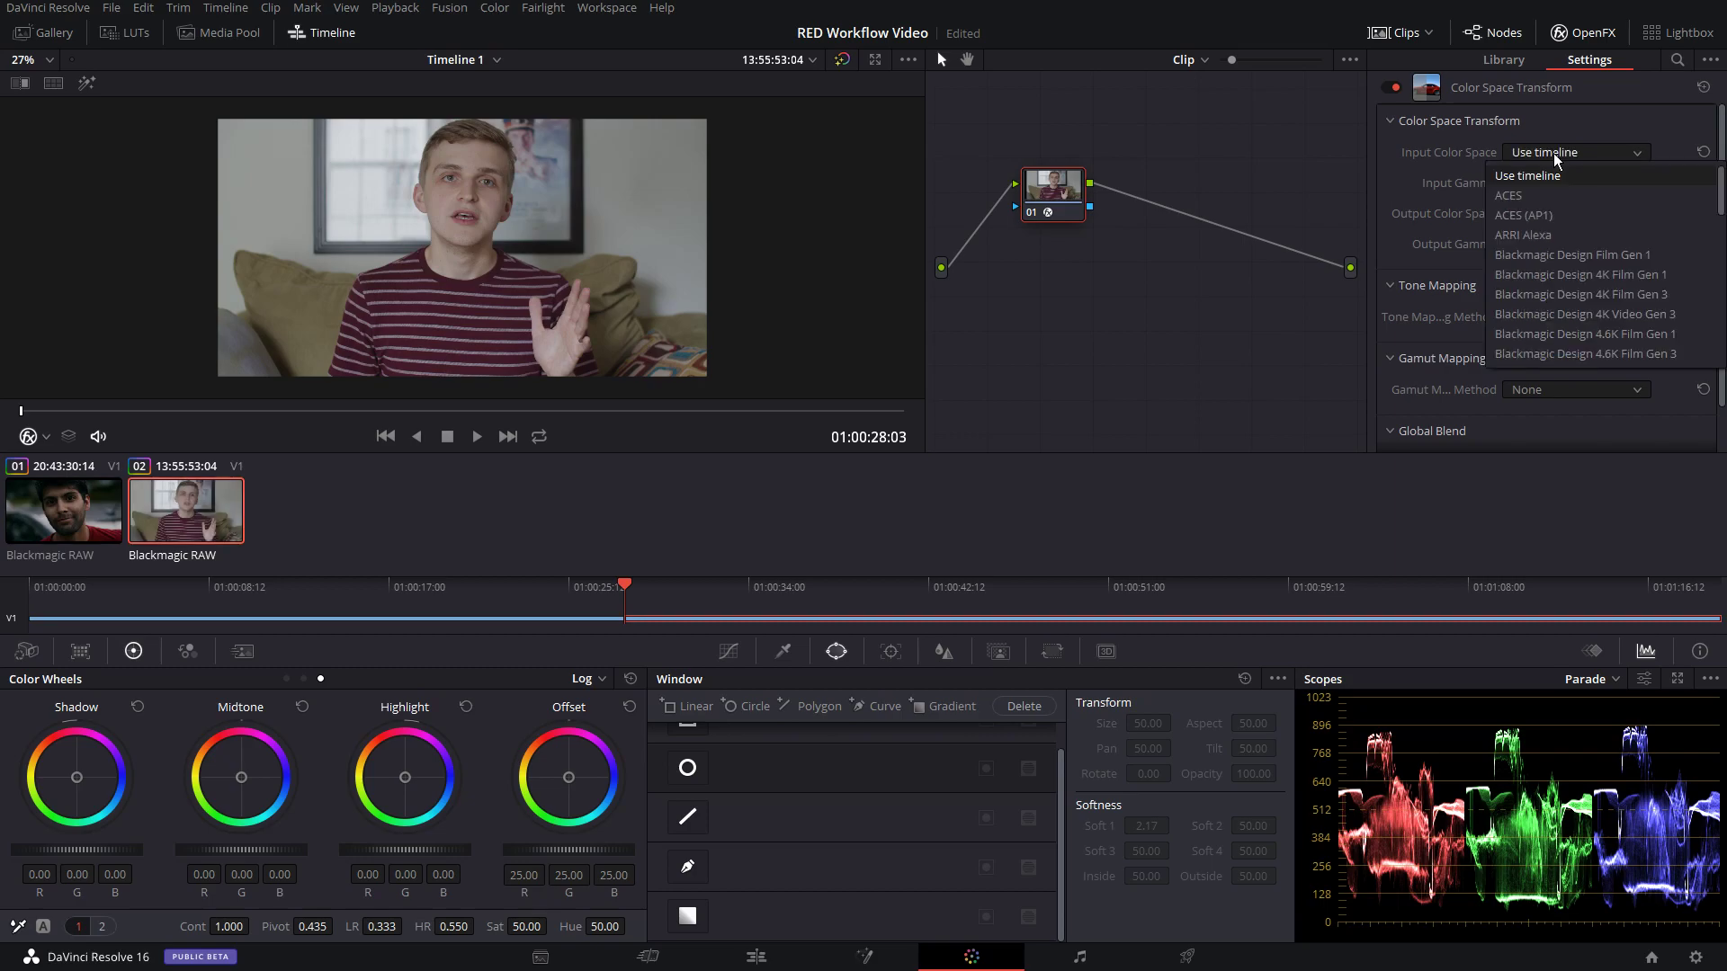
click(1651, 293)
click(1567, 214)
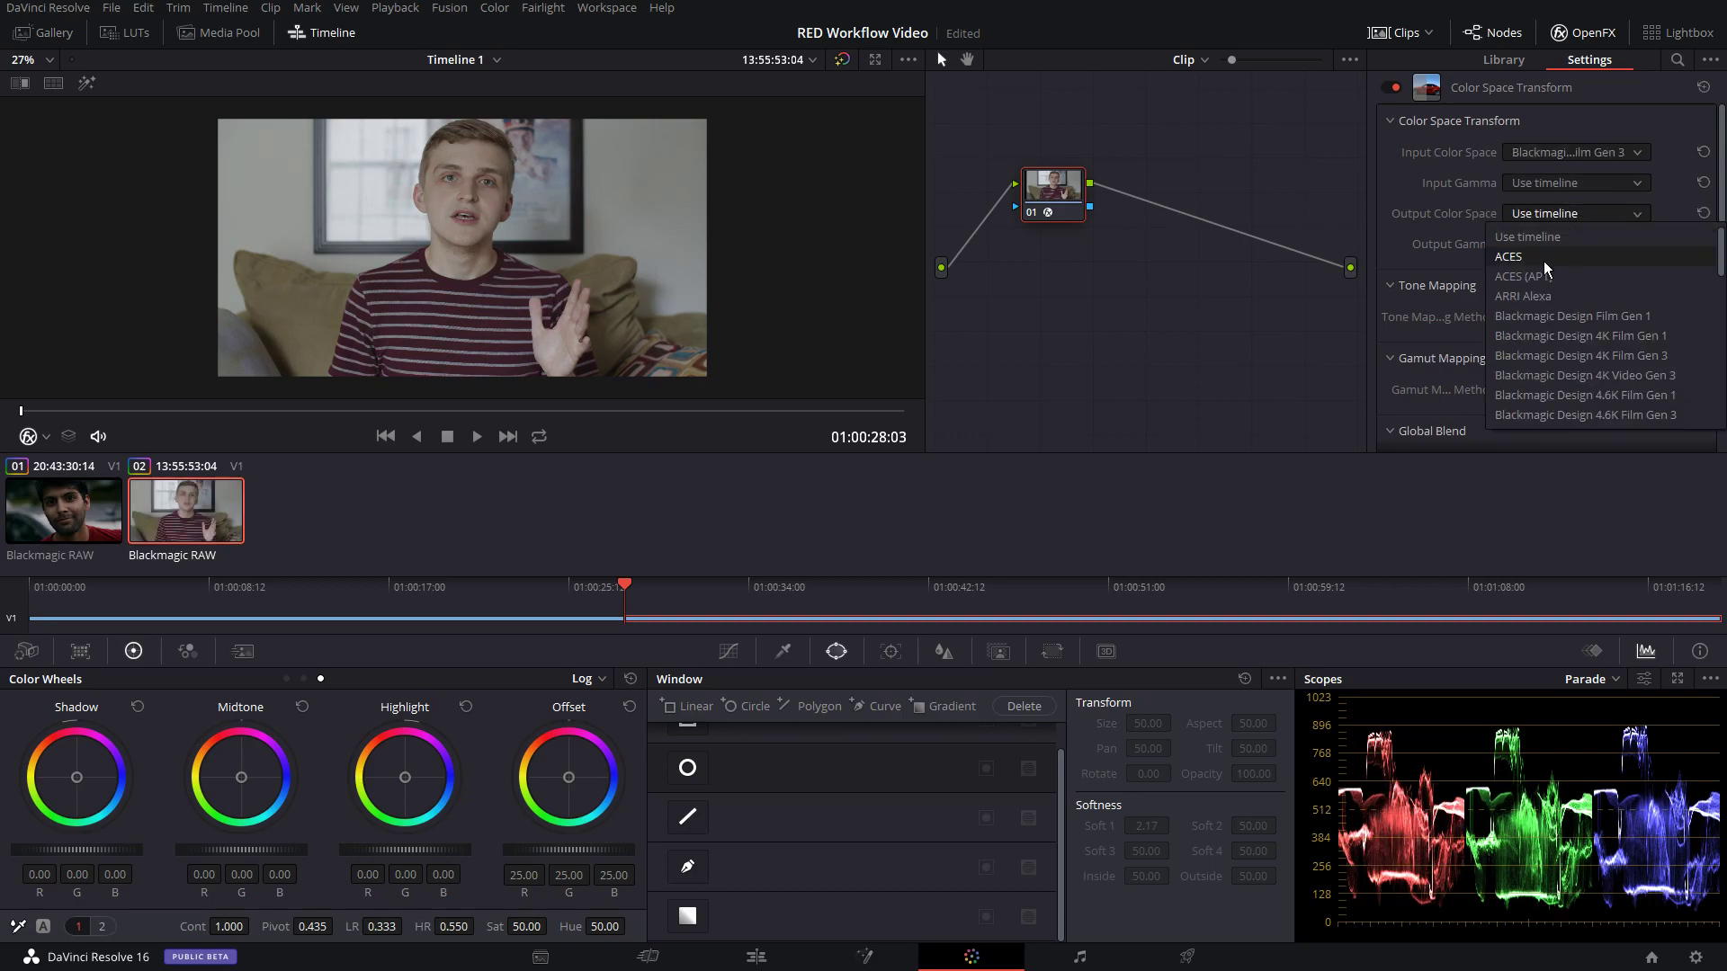
click(1534, 296)
Add serial node 02 and lower the Shadow lift to darken the second clip's shadows.
right_click(1057, 193)
mouse_move(1174, 286)
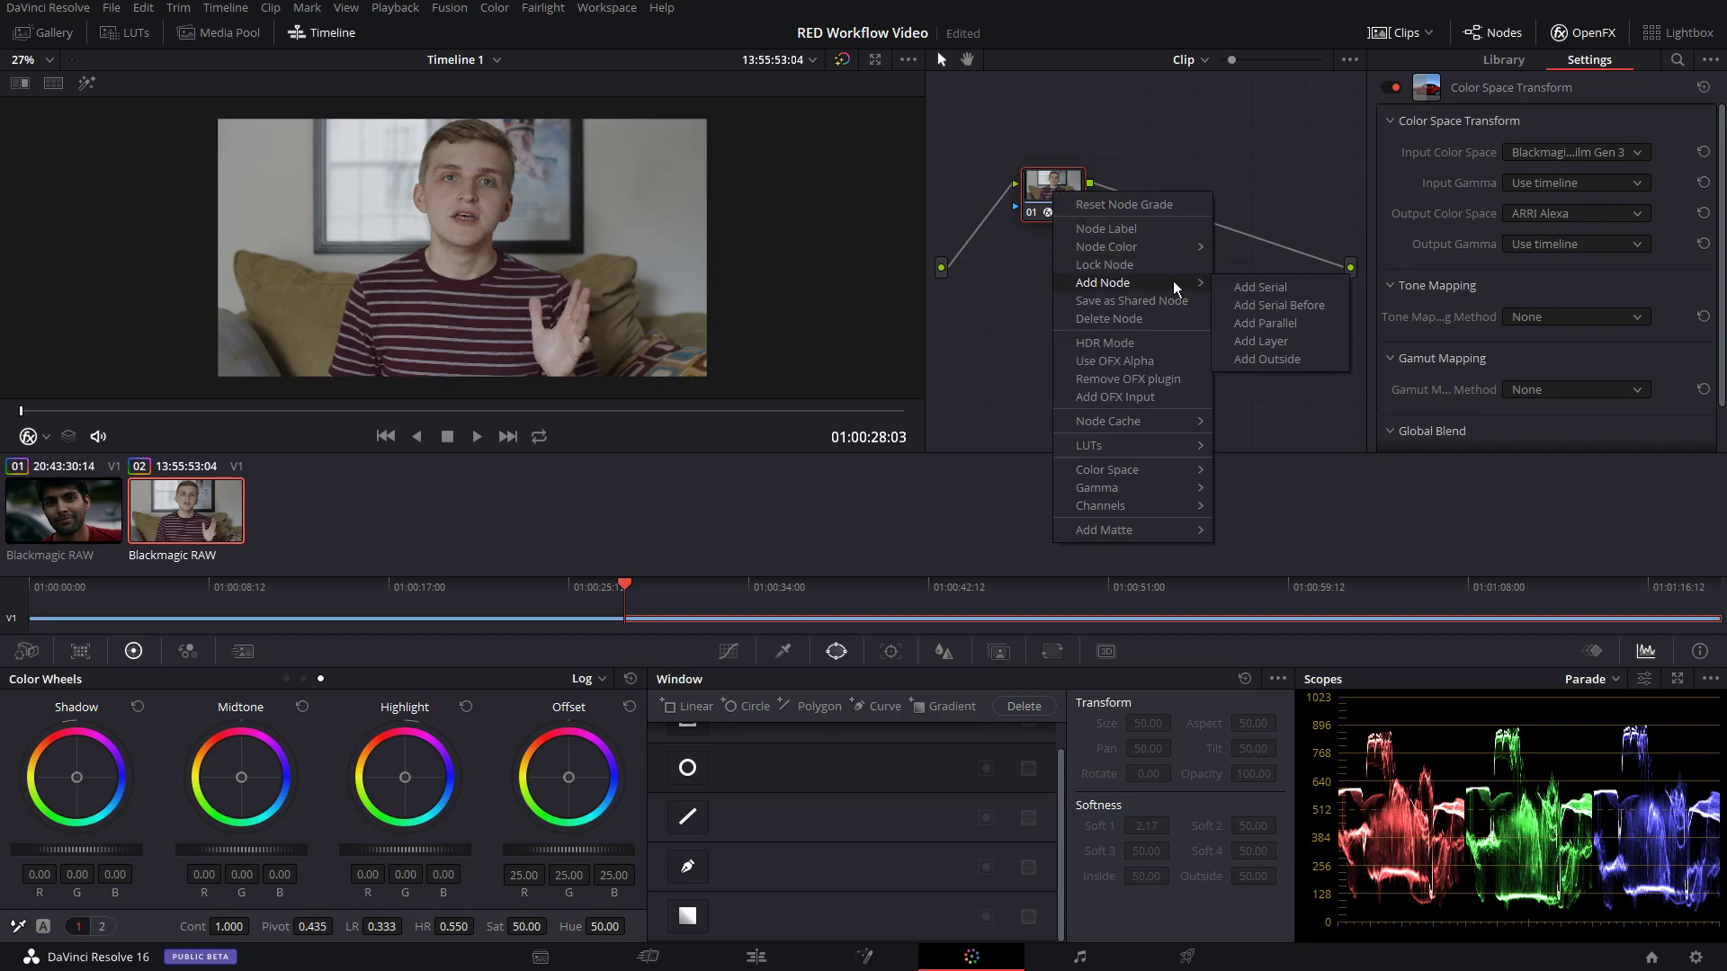
click(1260, 287)
drag(97, 849, 82, 849)
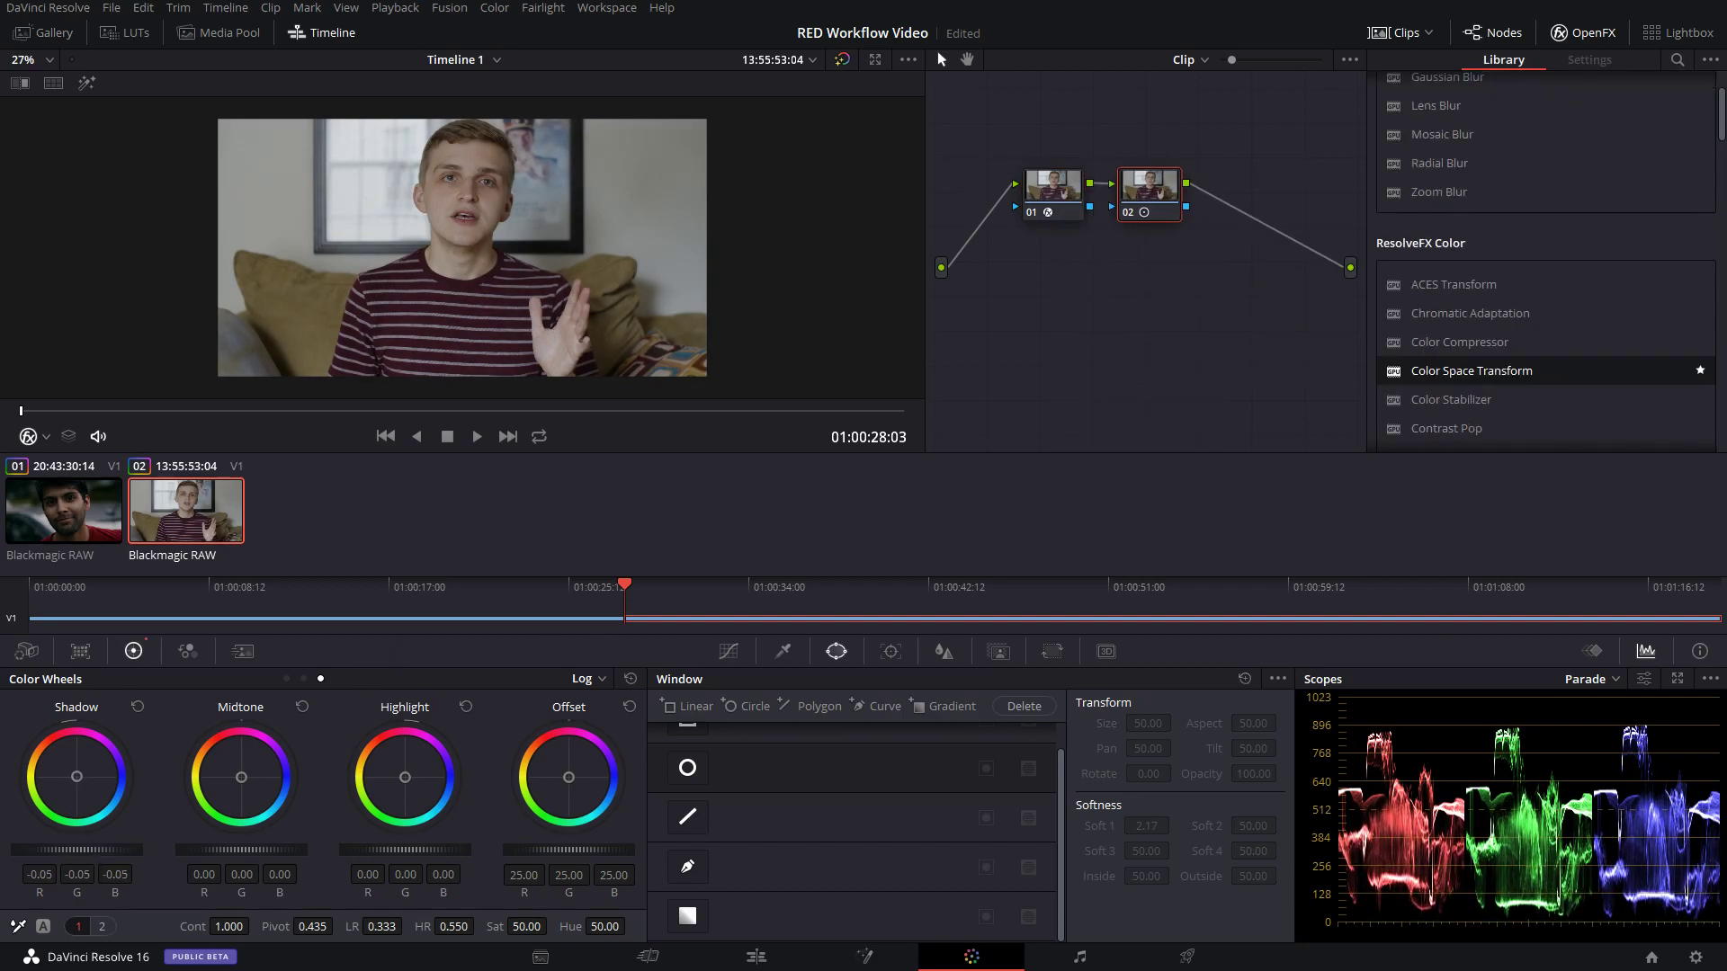
Add serial node 03, tint shadows slightly green, adjust the low range, then return to clip 01.
right_click(1151, 180)
mouse_move(1196, 271)
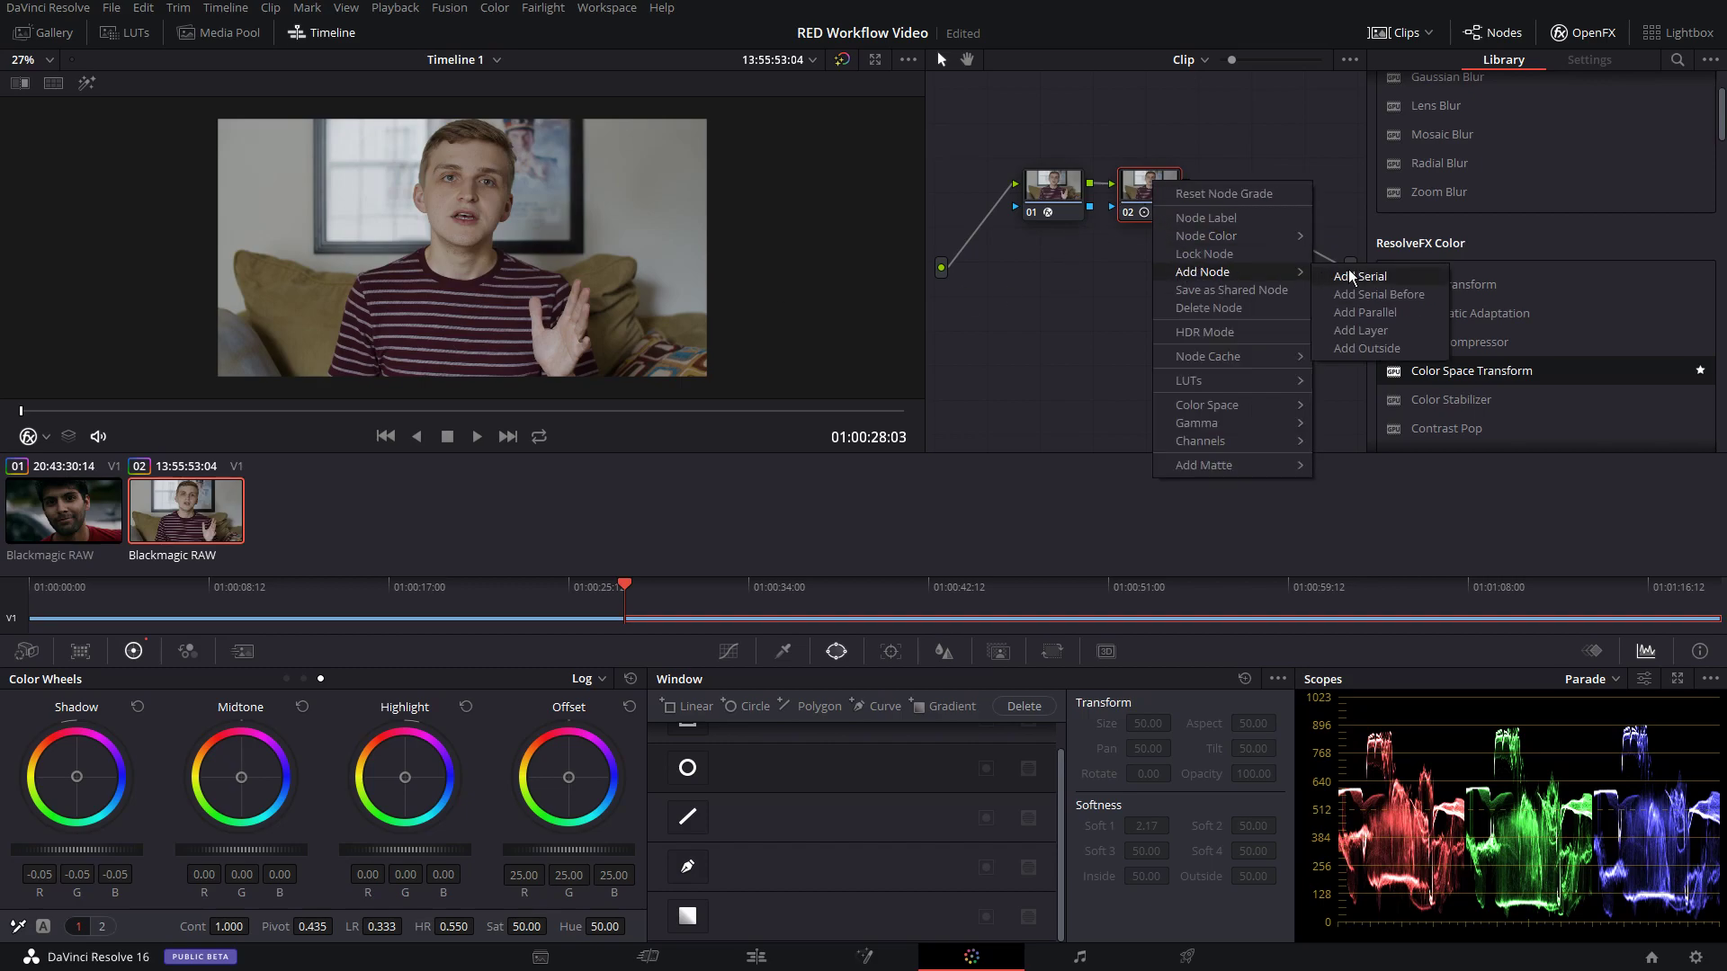
click(1358, 276)
drag(76, 776, 75, 779)
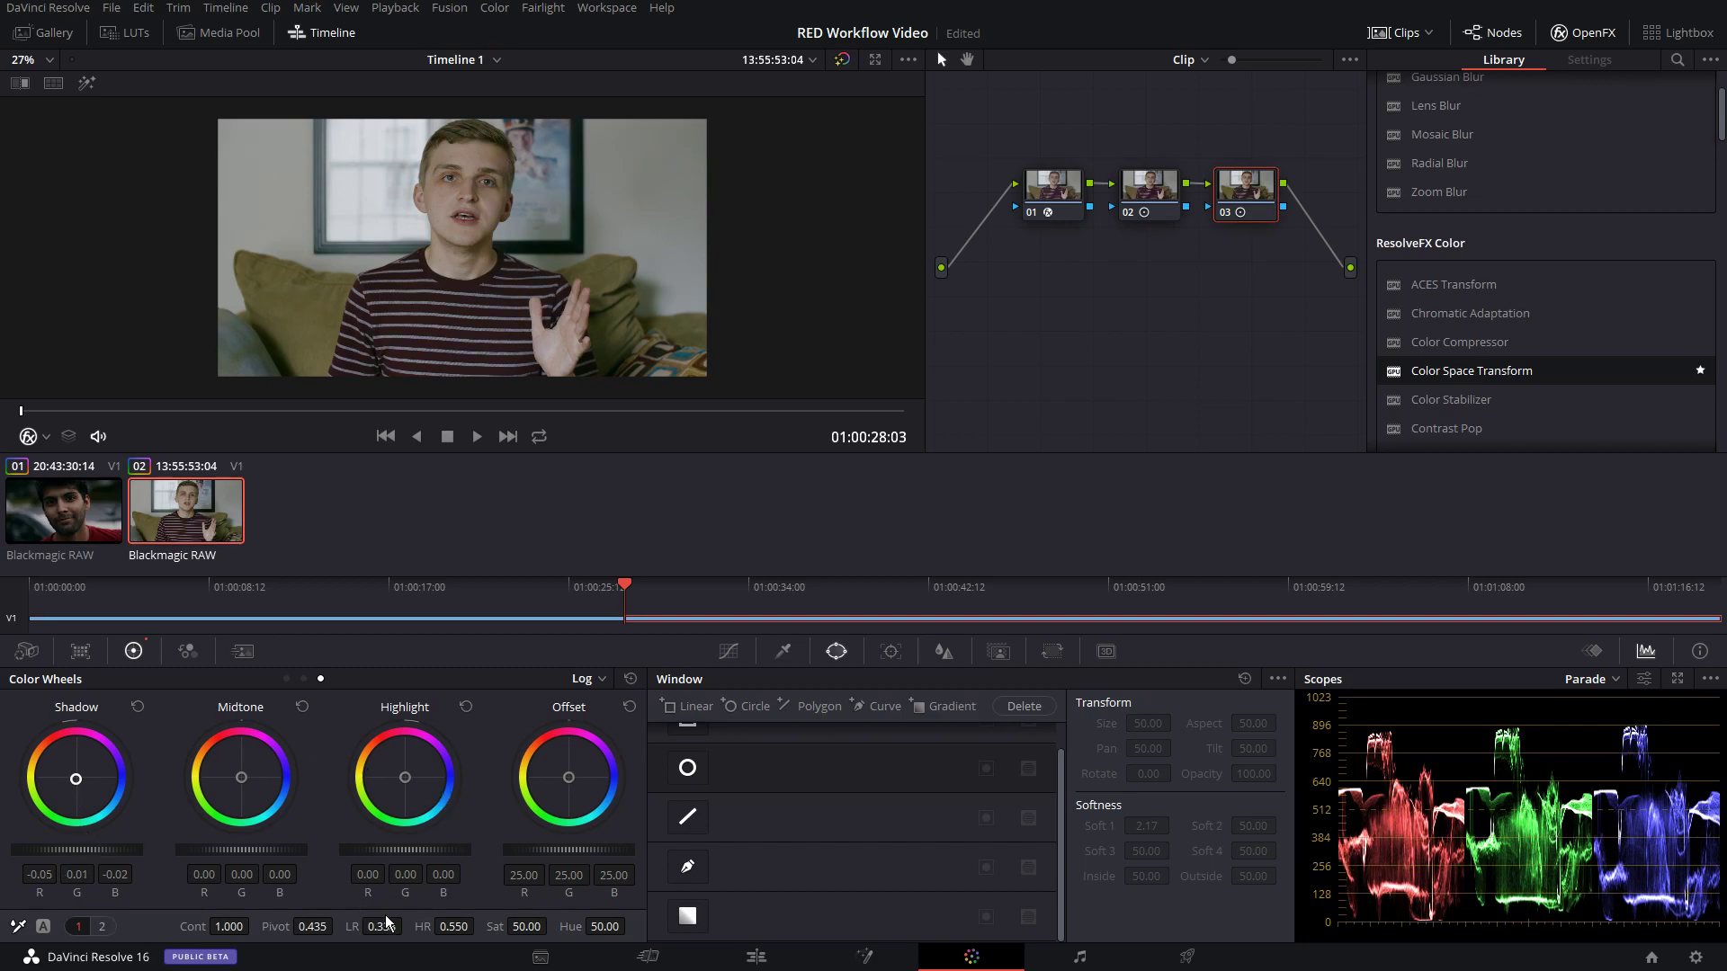
drag(386, 922, 401, 925)
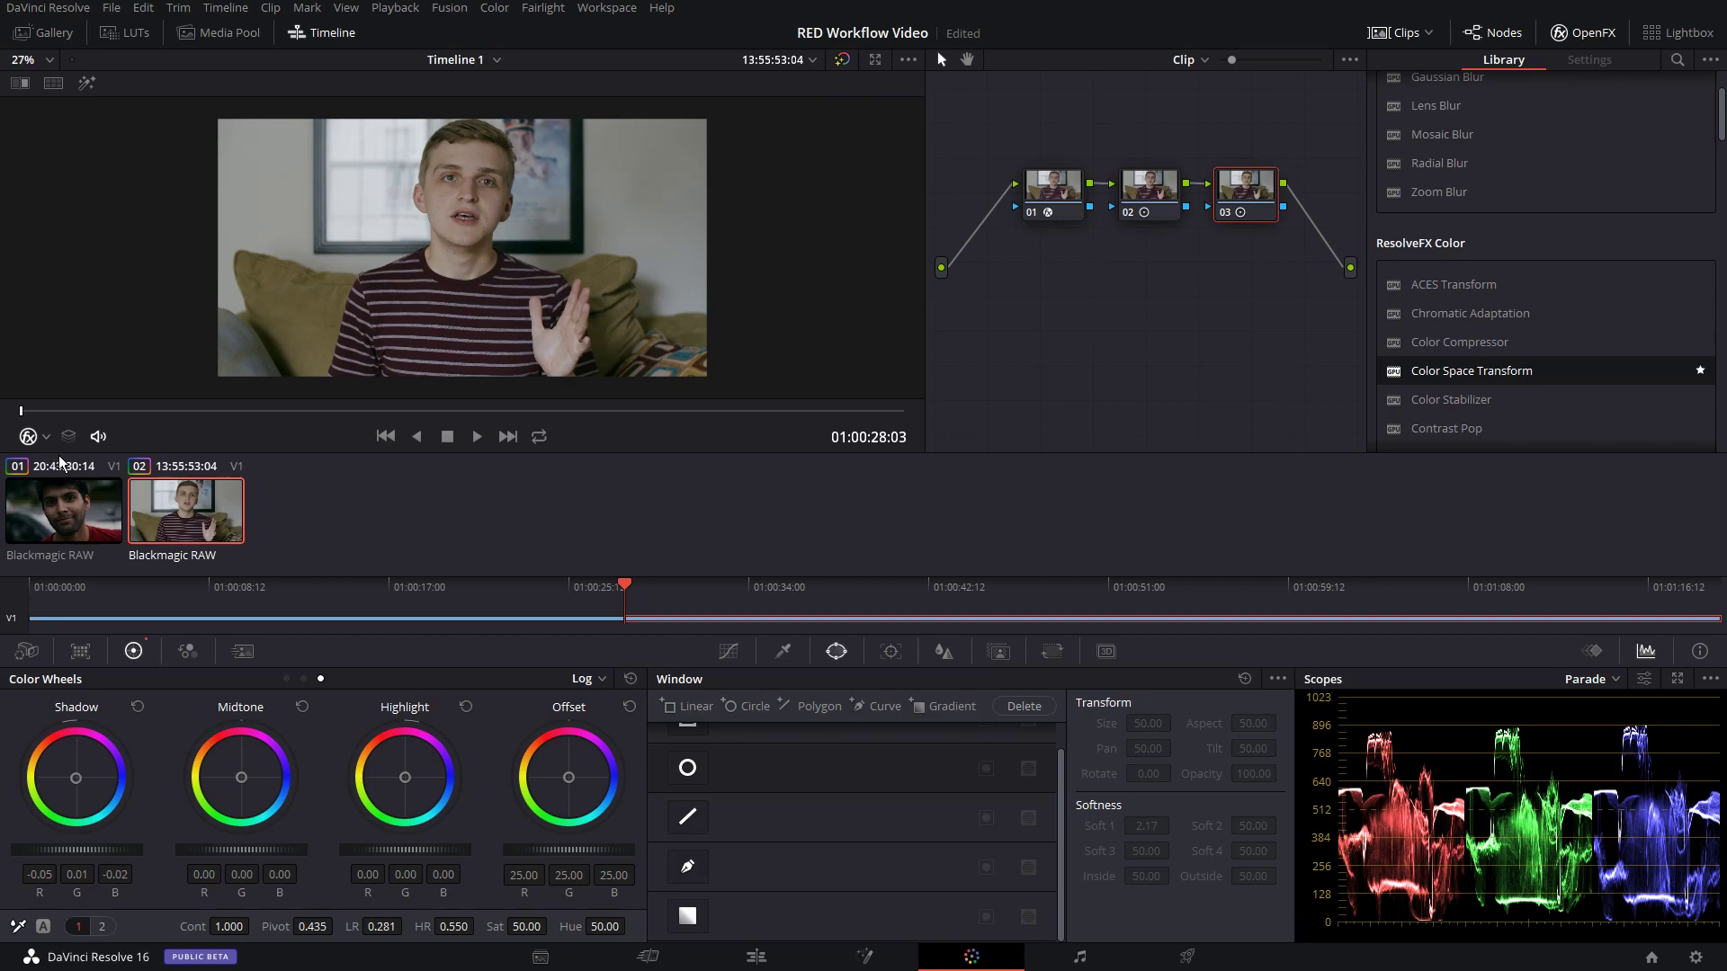
click(72, 511)
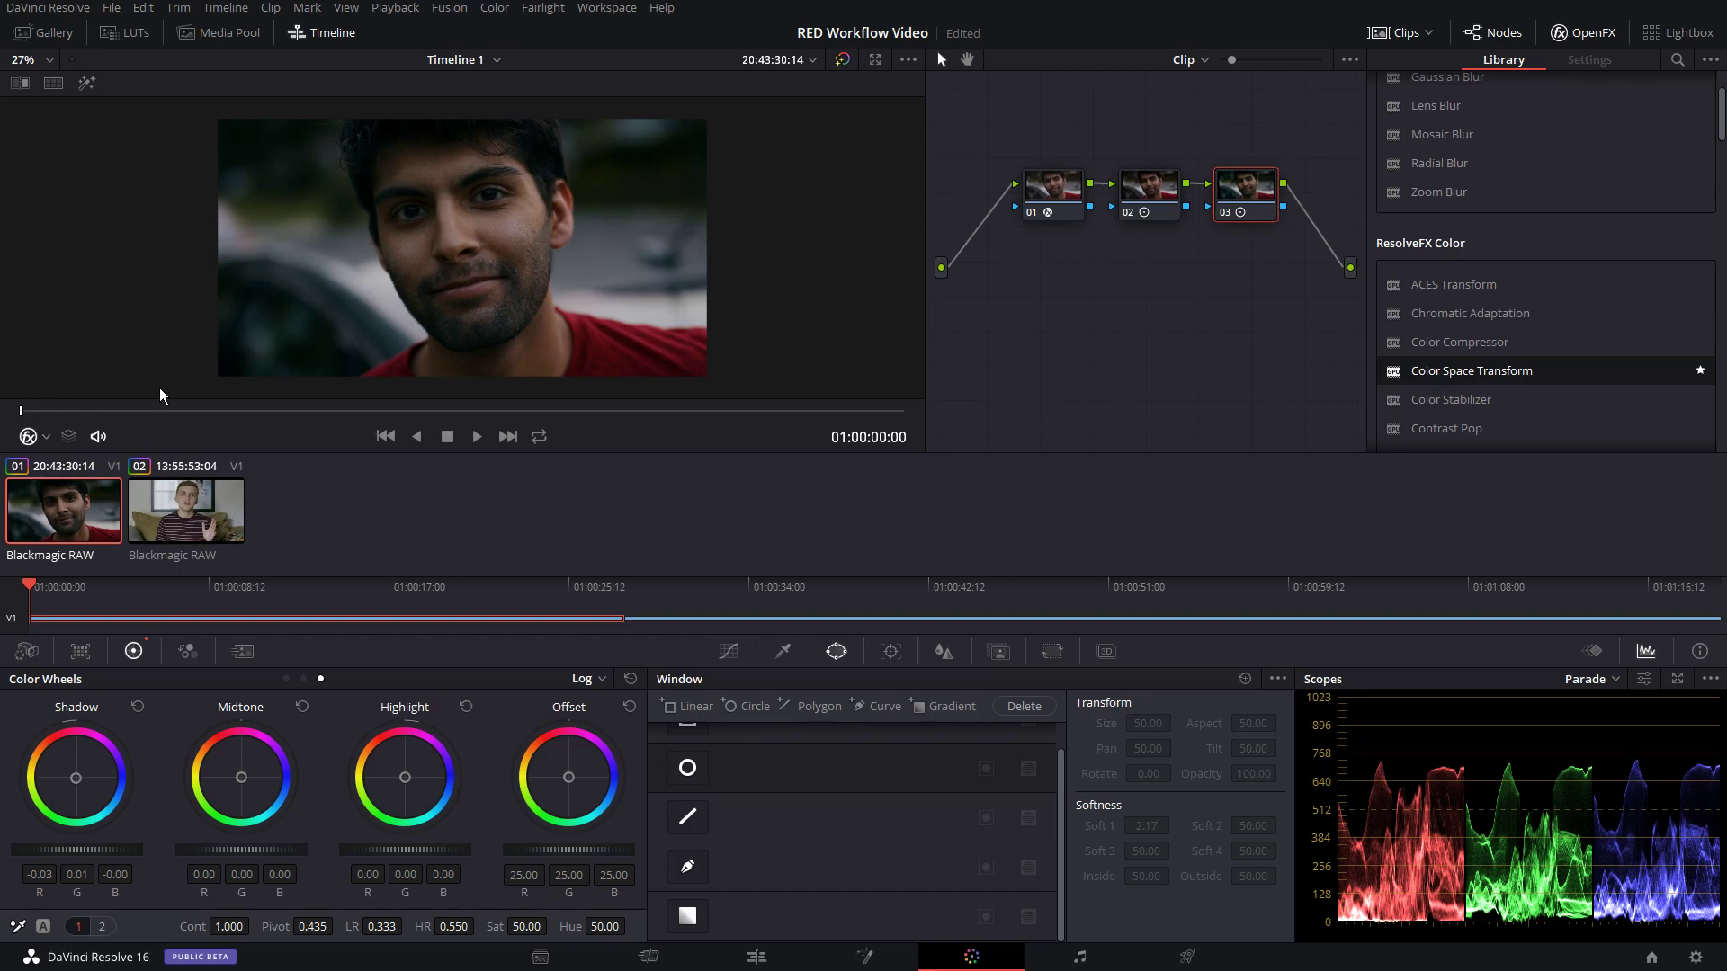
Scroll the Color page to review the first clip's three-node grade.
scroll(477, 227, up, 1)
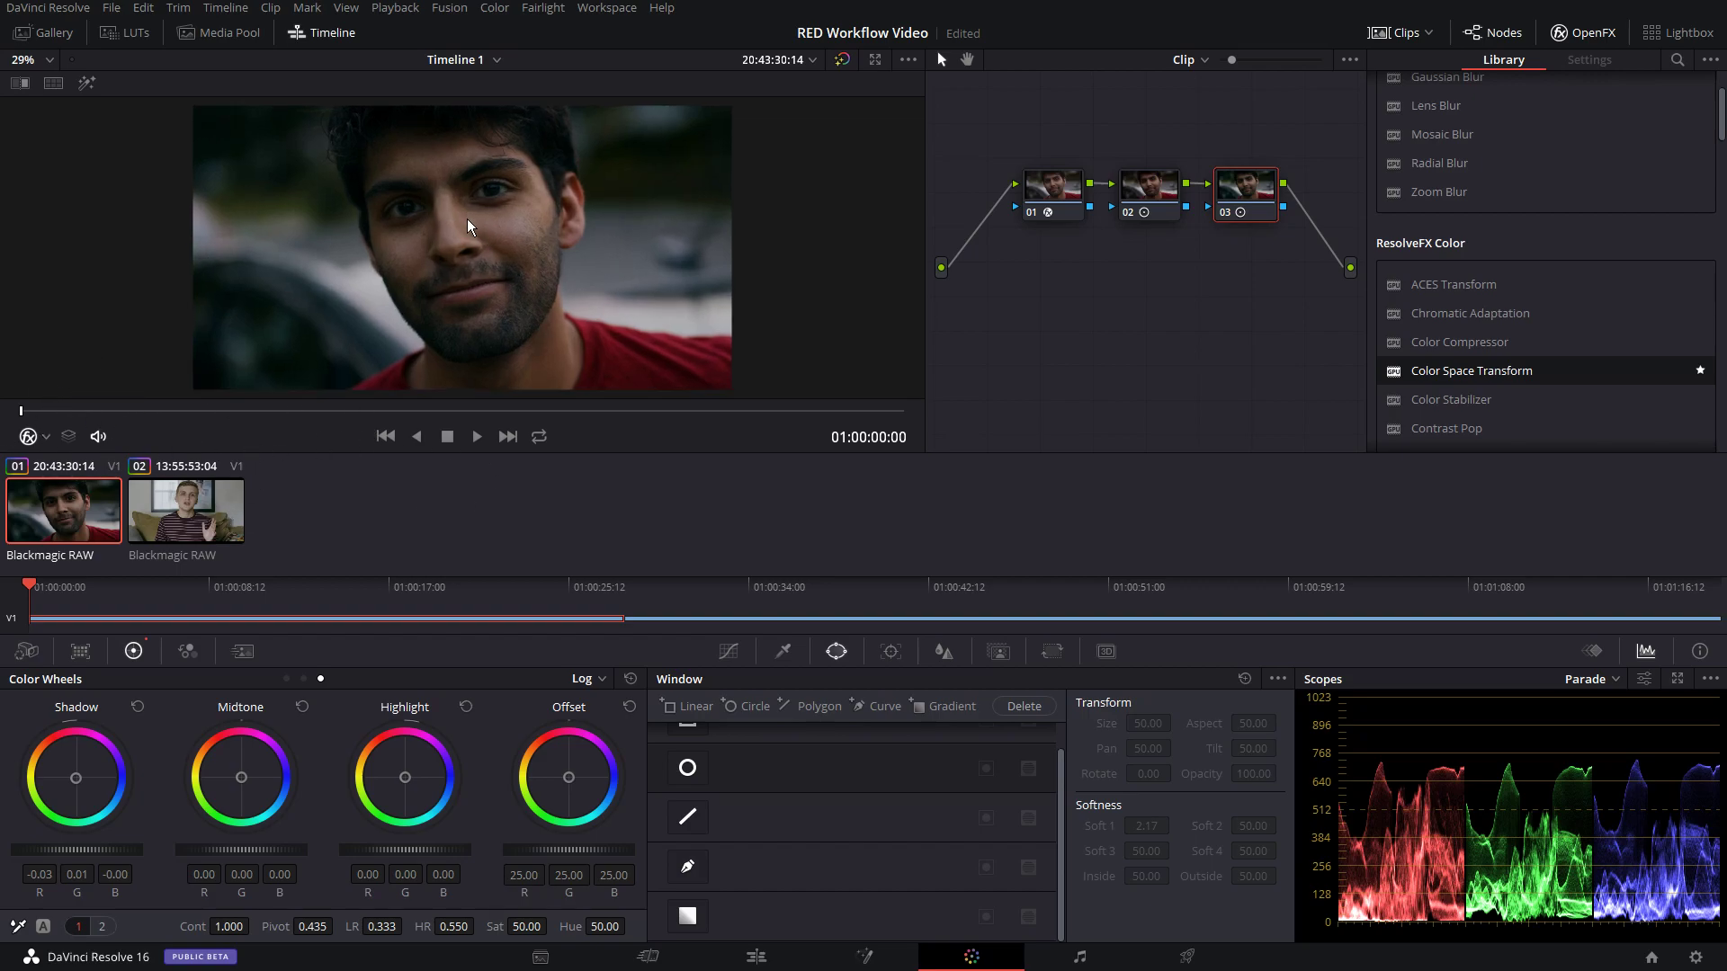